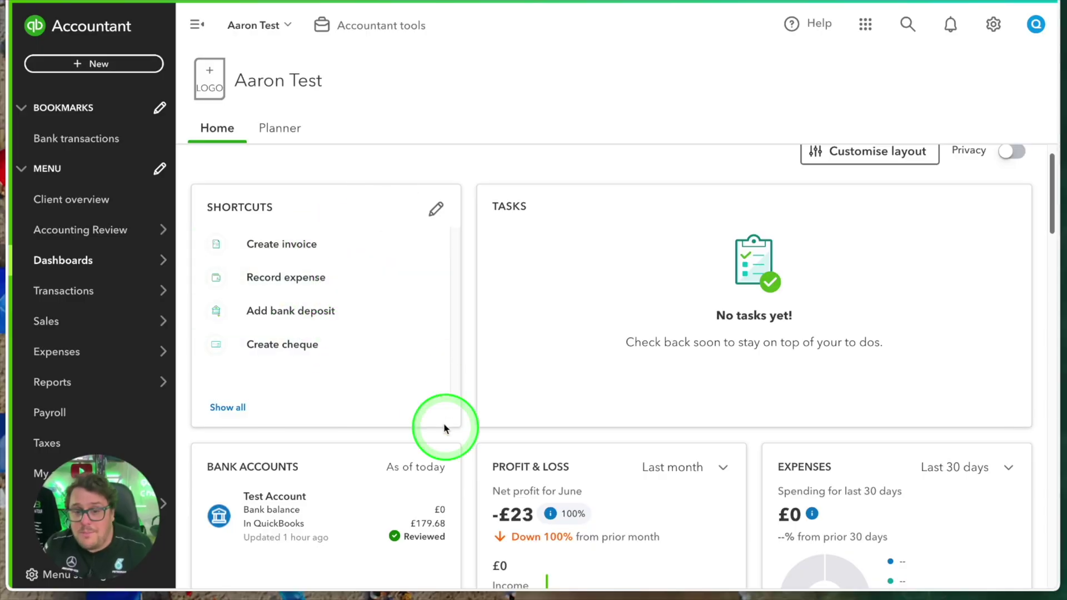
# Review the available dashboard shortcuts without saving changes, and look over the bank accounts on the dashboard.
pyautogui.click(439, 411)
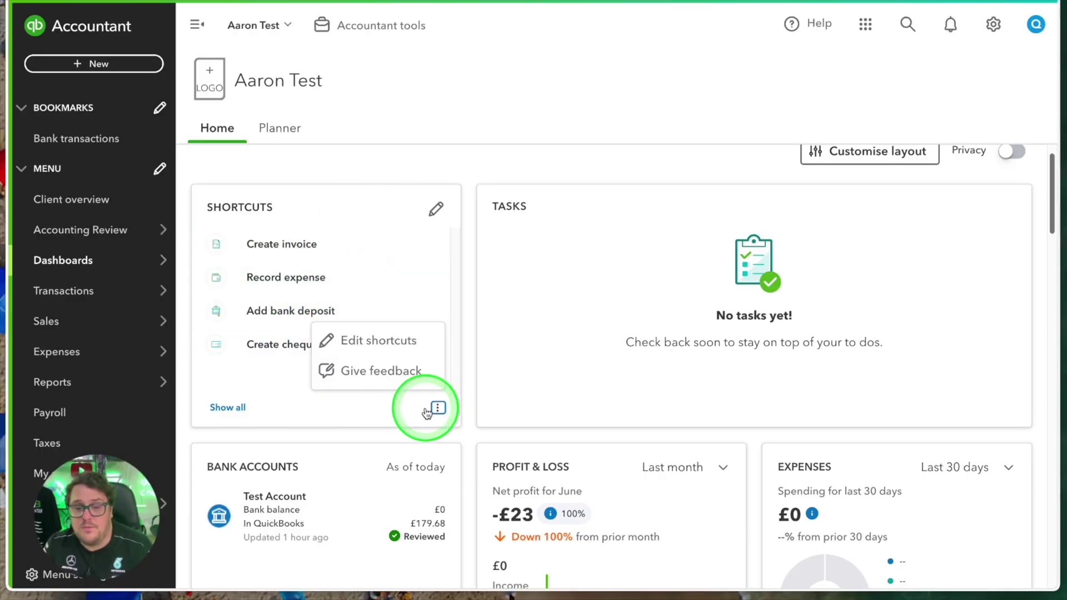
pyautogui.click(370, 340)
pyautogui.scroll(-3, 514, 401)
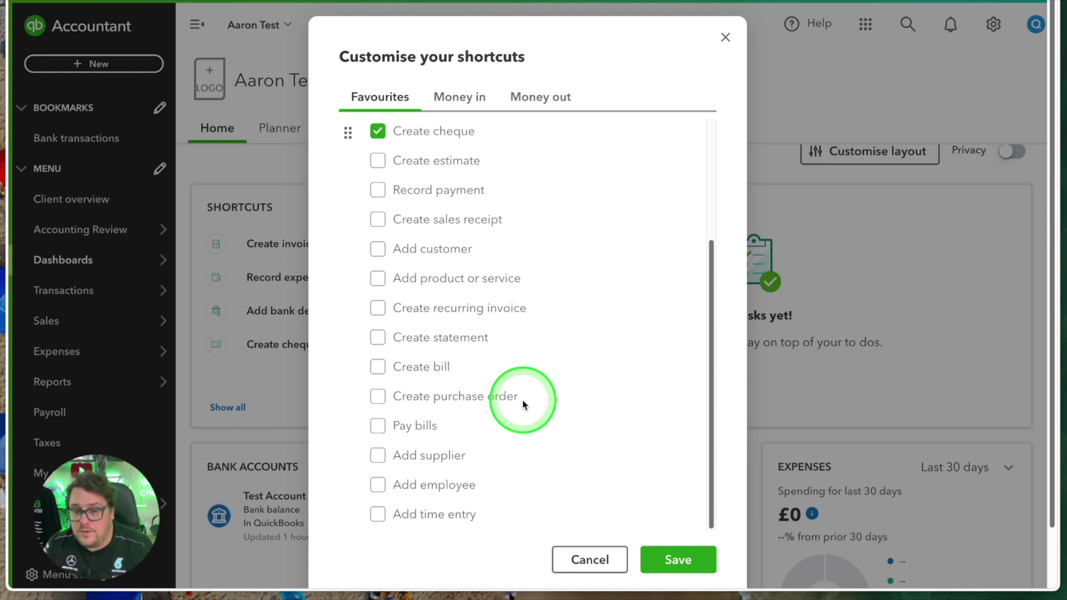
pyautogui.scroll(3, 522, 400)
pyautogui.click(594, 560)
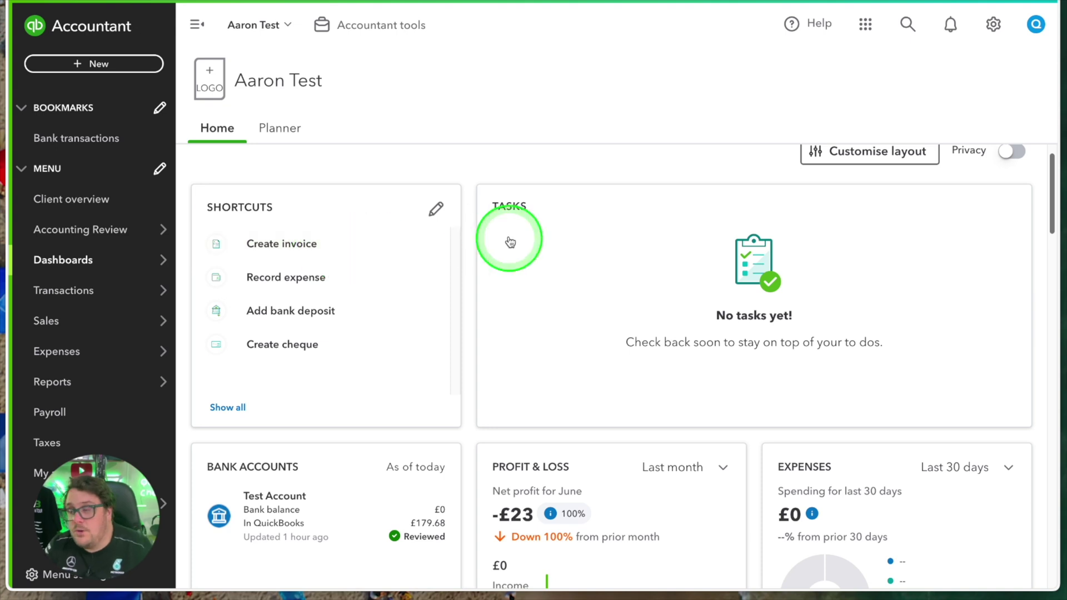
pyautogui.scroll(-3, 488, 381)
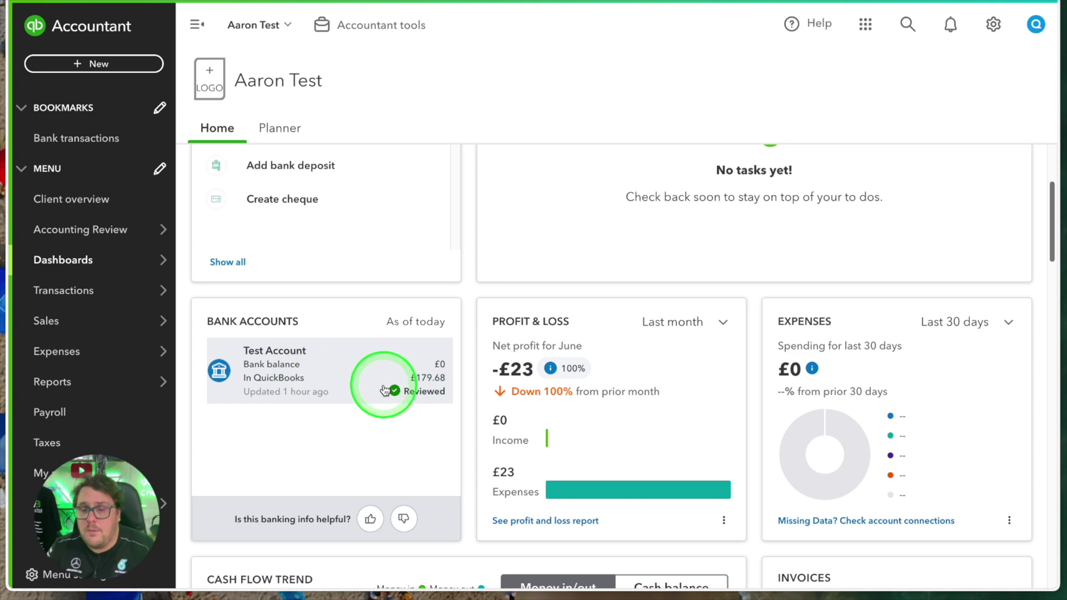
pyautogui.click(370, 369)
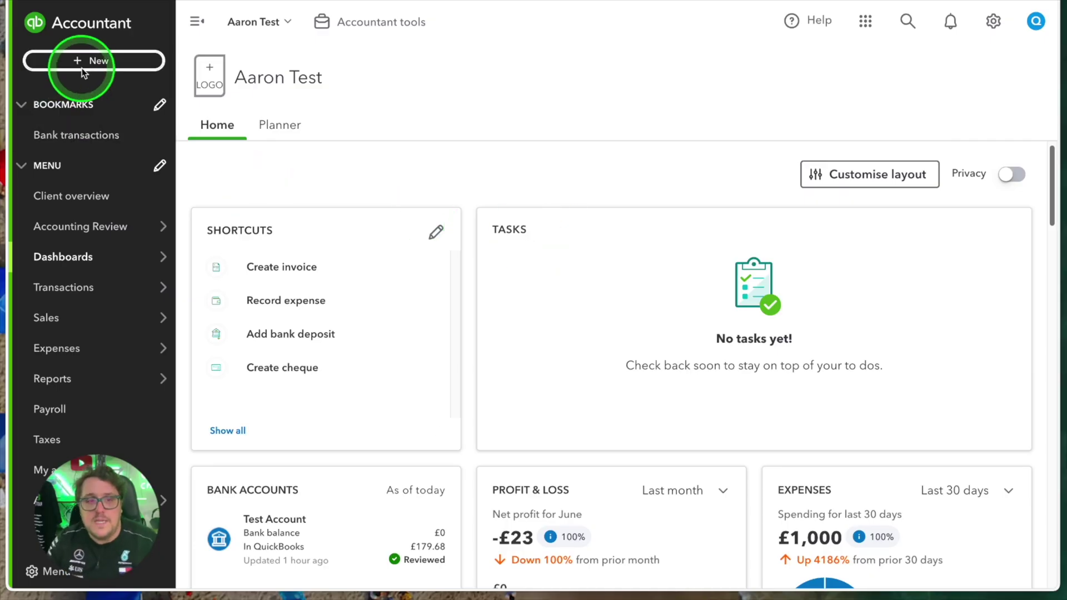
# Start a new invoice and dismiss the automatic reminders and low card fees pop-ups.
pyautogui.click(83, 62)
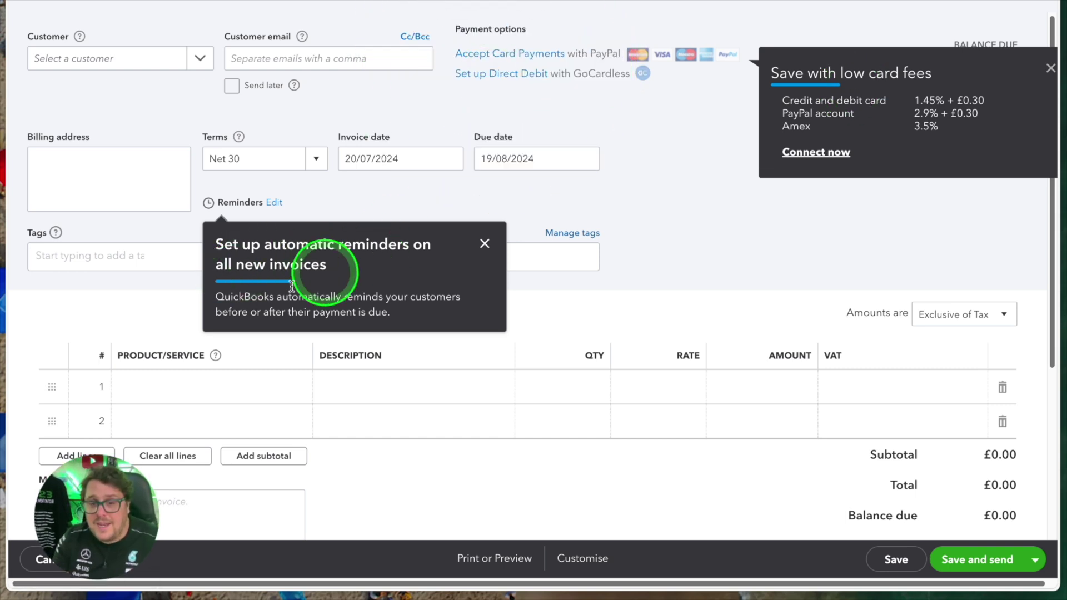
pyautogui.click(484, 245)
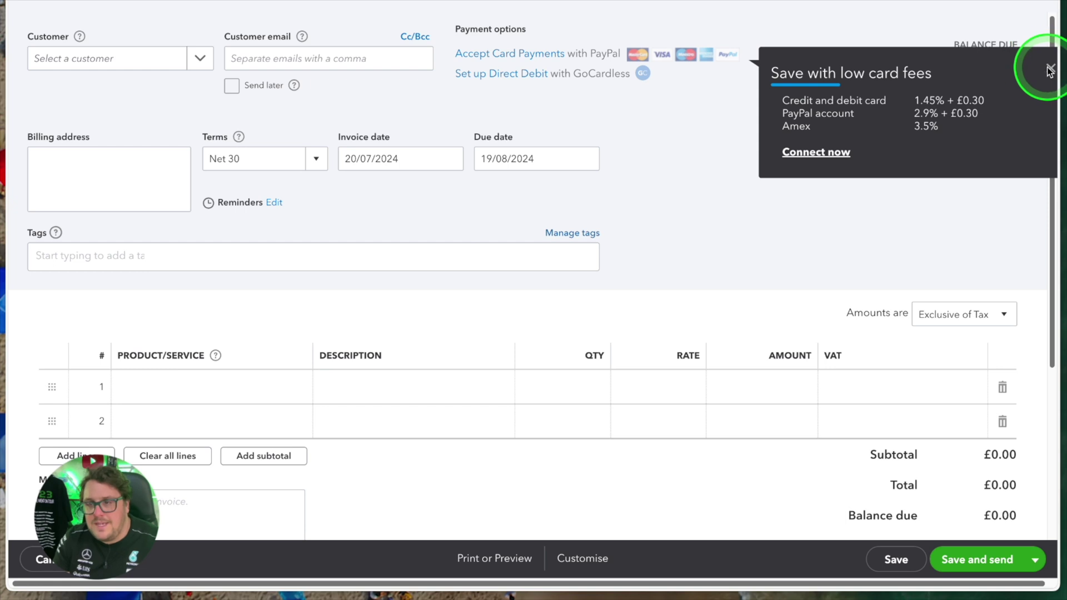
pyautogui.click(1050, 69)
# Add a new customer to the invoice, entering only the customer's display name, and save the customer.
pyautogui.click(177, 58)
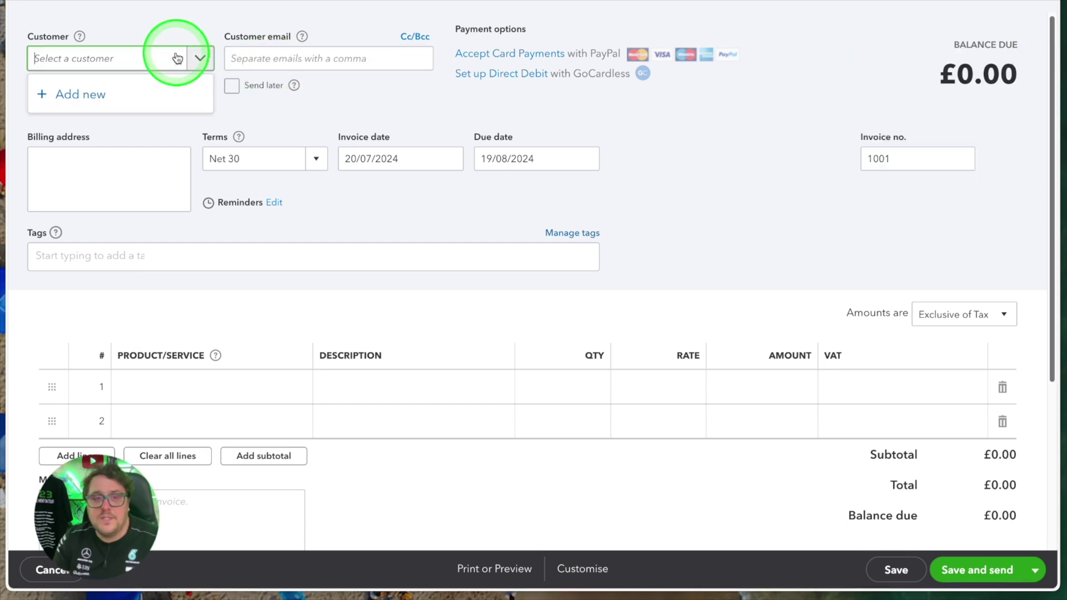
pyautogui.click(111, 103)
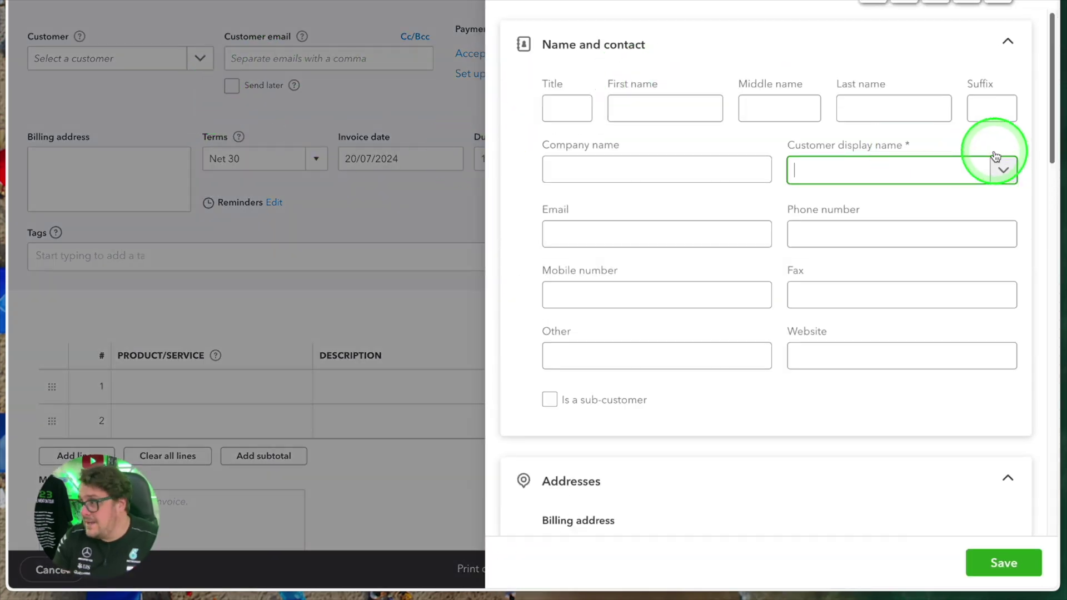
pyautogui.write('Aaron test')
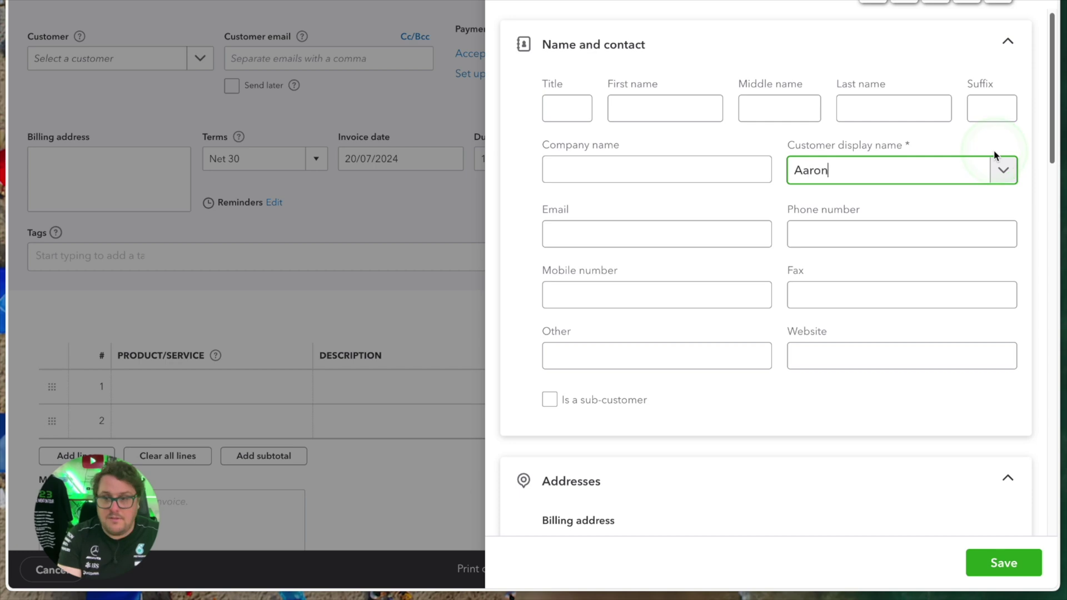
pyautogui.click(1004, 287)
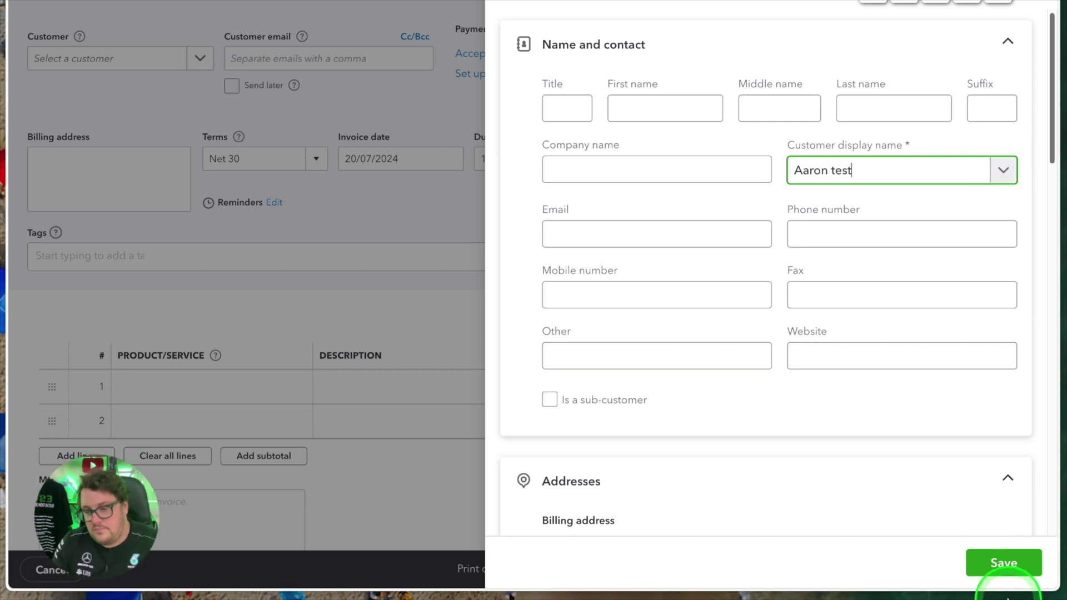
pyautogui.click(1003, 563)
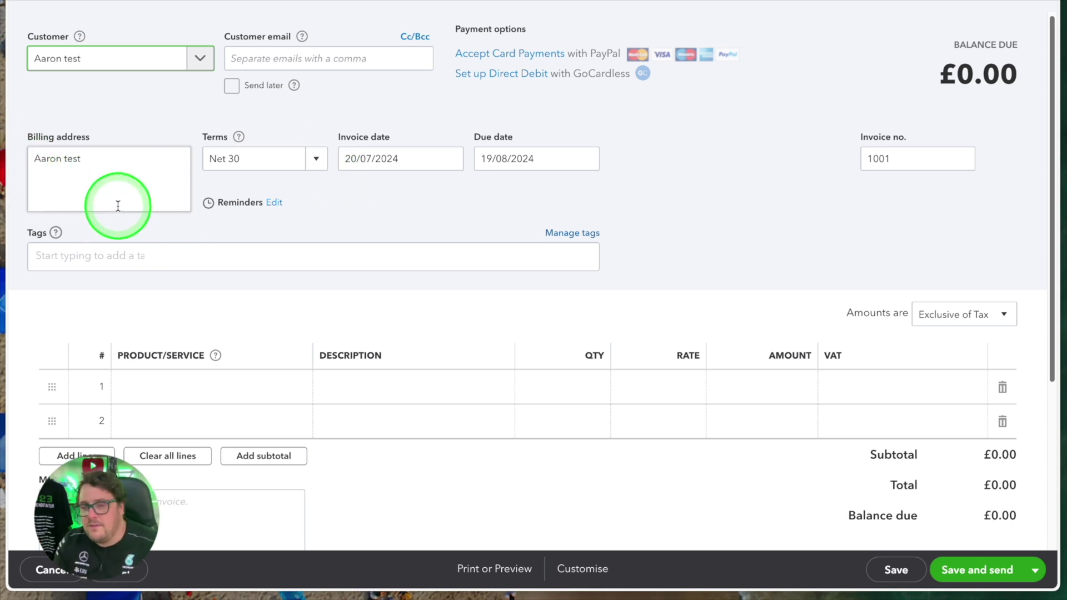
pyautogui.click(733, 168)
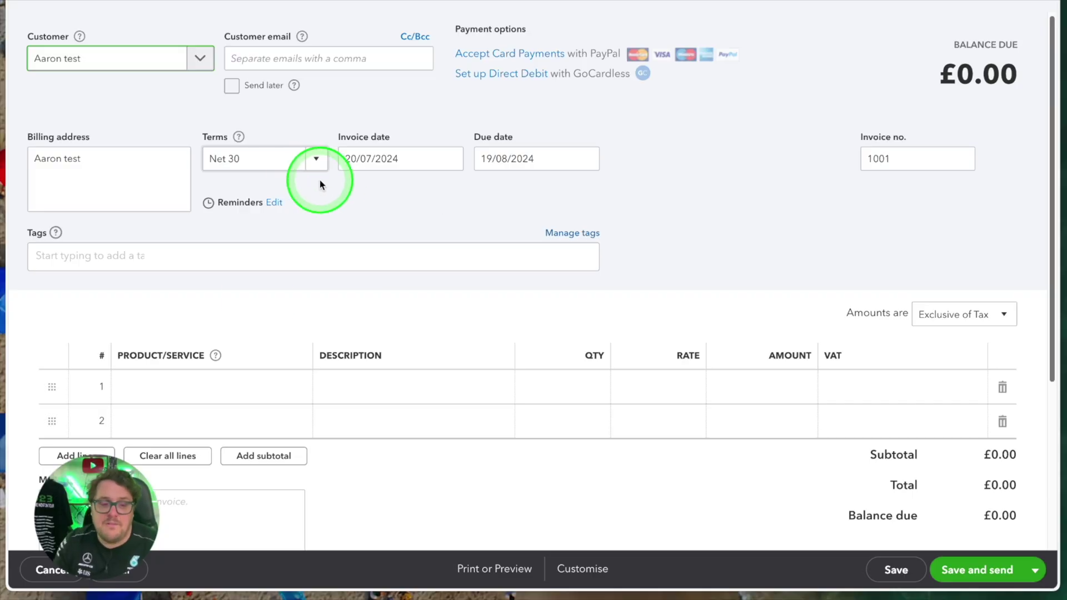
# Fill the first invoice line with the Sales product, quantity 1, rate 1,000 and VAT code 20.0% S.
pyautogui.click(174, 387)
pyautogui.click(294, 389)
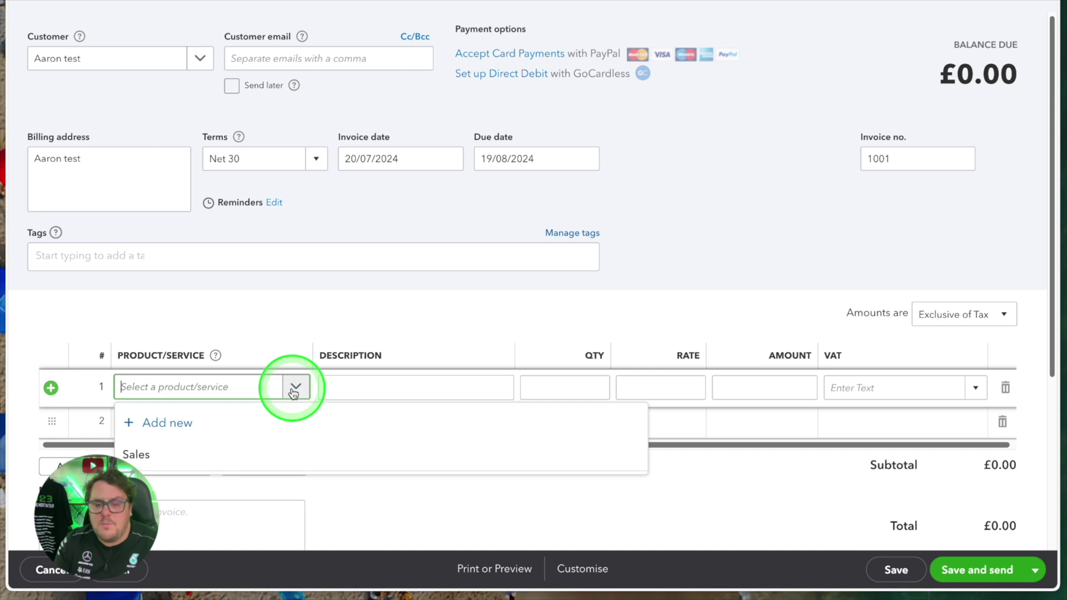
pyautogui.click(235, 462)
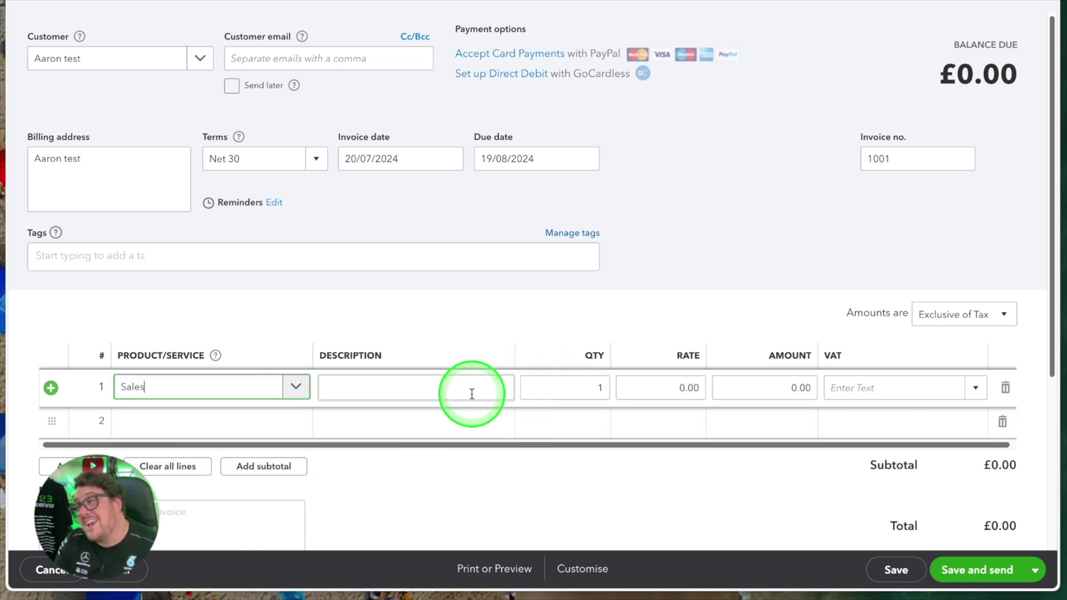
pyautogui.click(576, 384)
pyautogui.click(688, 388)
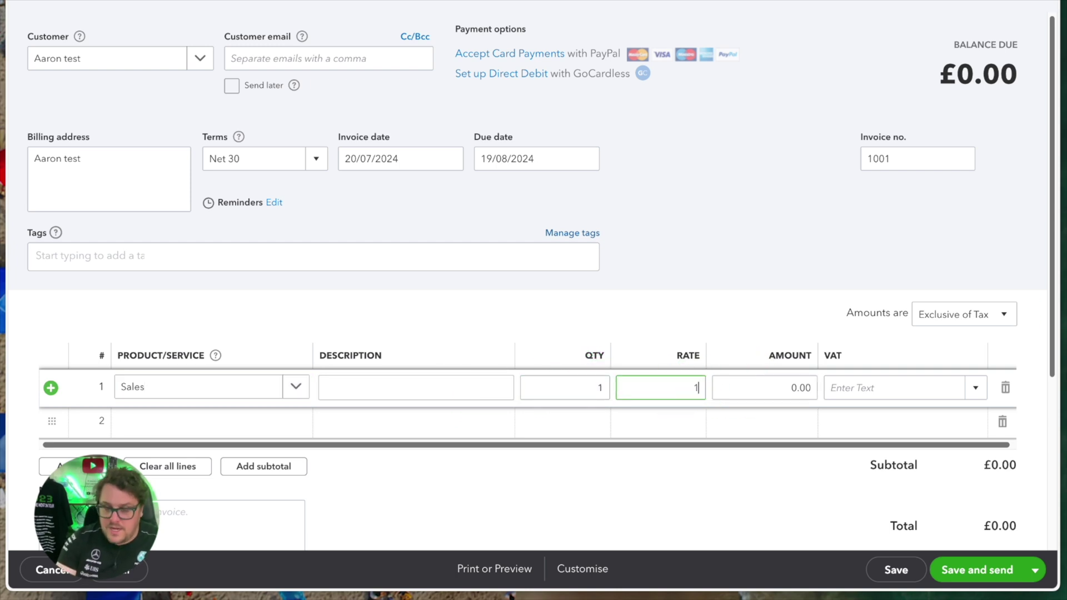
pyautogui.write('100')
pyautogui.press('Tab')
pyautogui.write('1000')
pyautogui.press('Tab')
pyautogui.press('Tab')
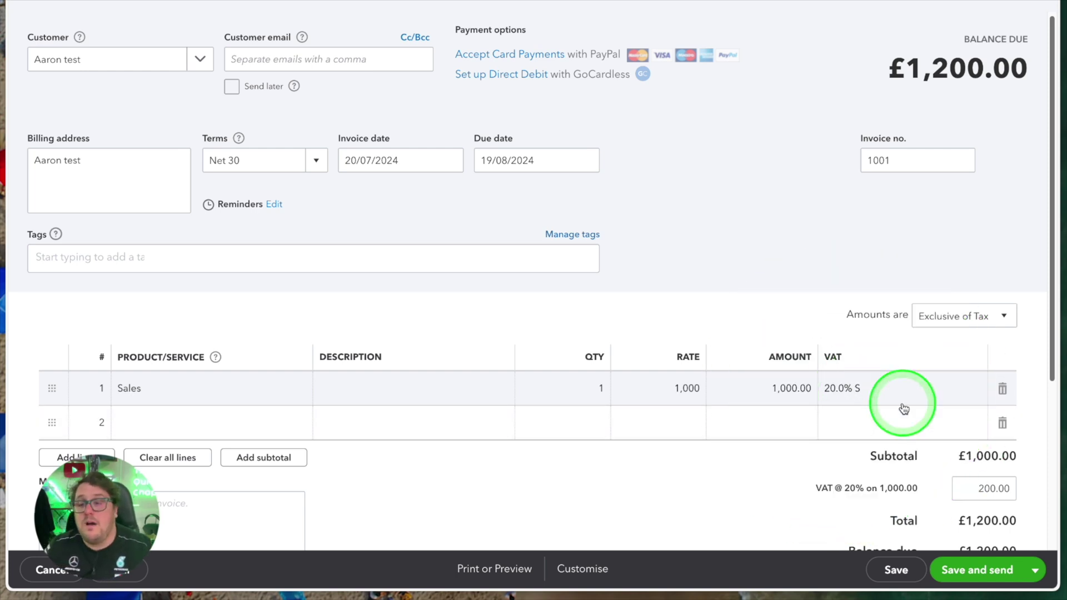
# Check the invoice's VAT and totals, and save and close the invoice.
pyautogui.scroll(-1, 944, 444)
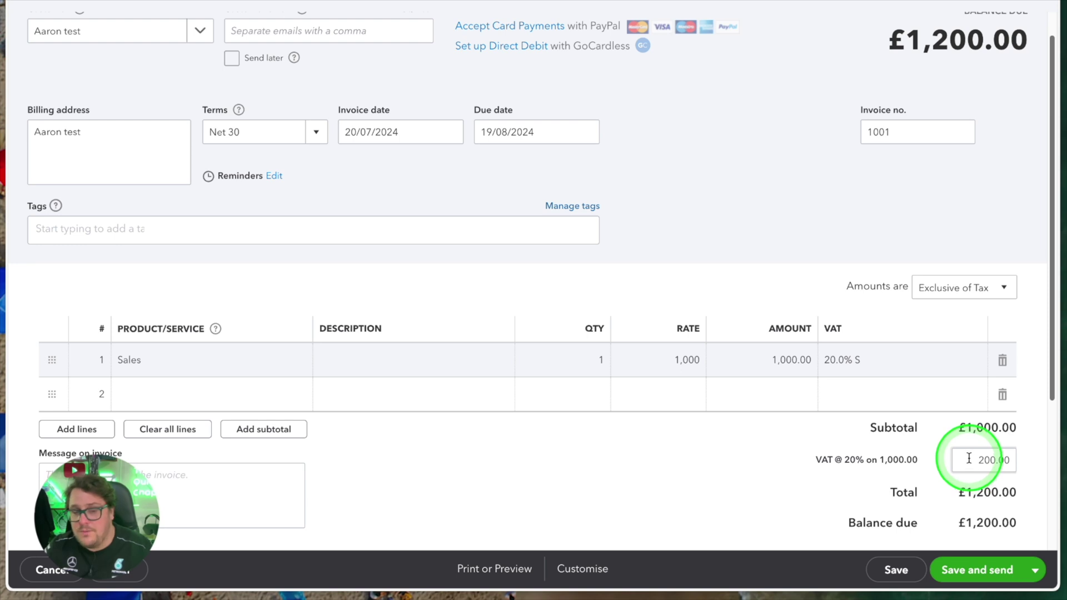
pyautogui.scroll(-1, 926, 432)
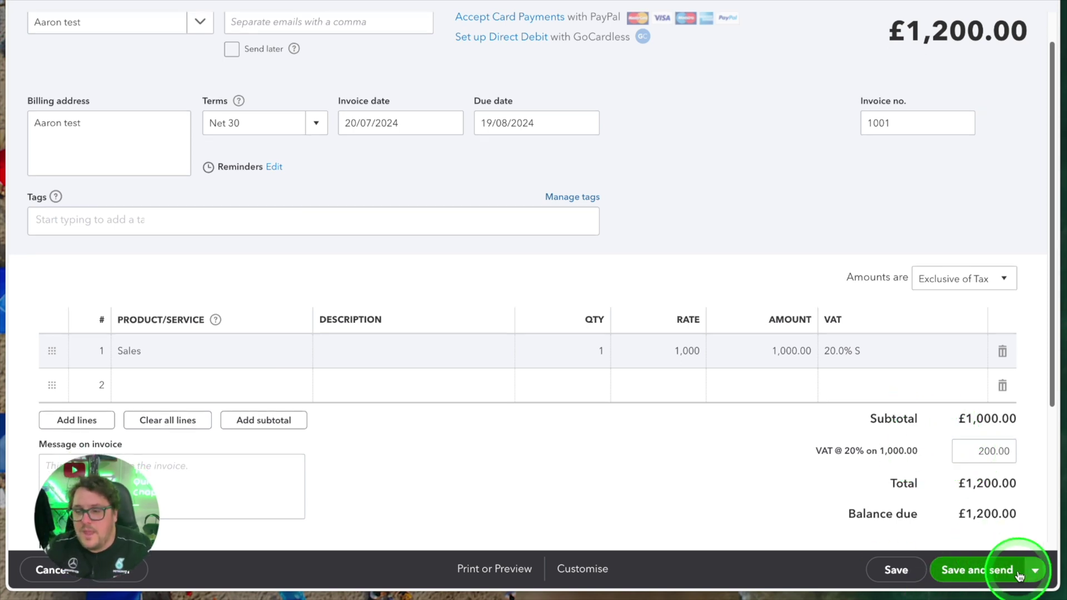
pyautogui.click(1042, 575)
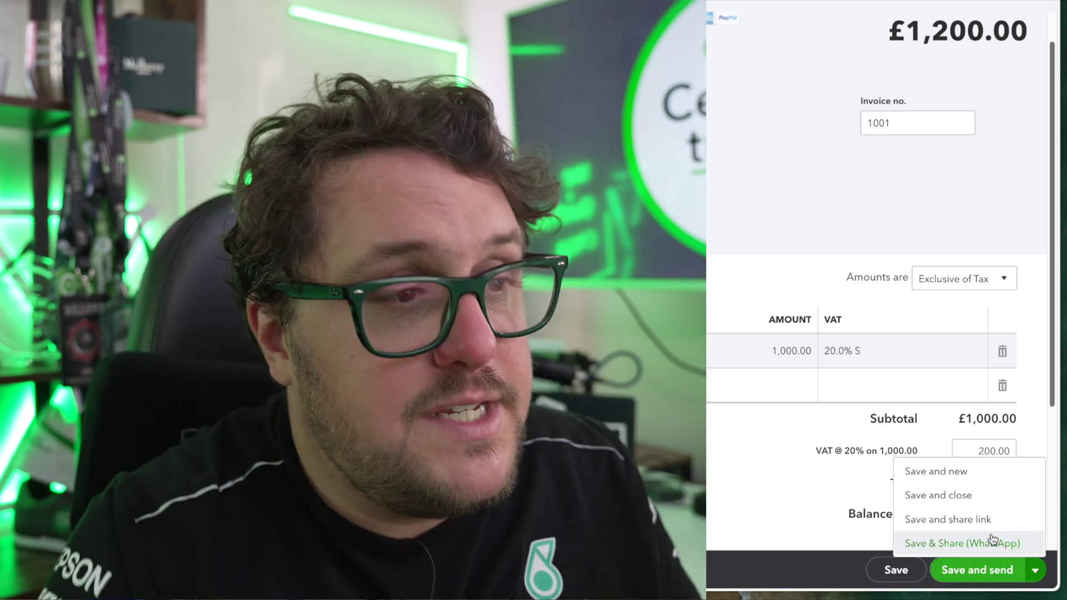
pyautogui.click(976, 499)
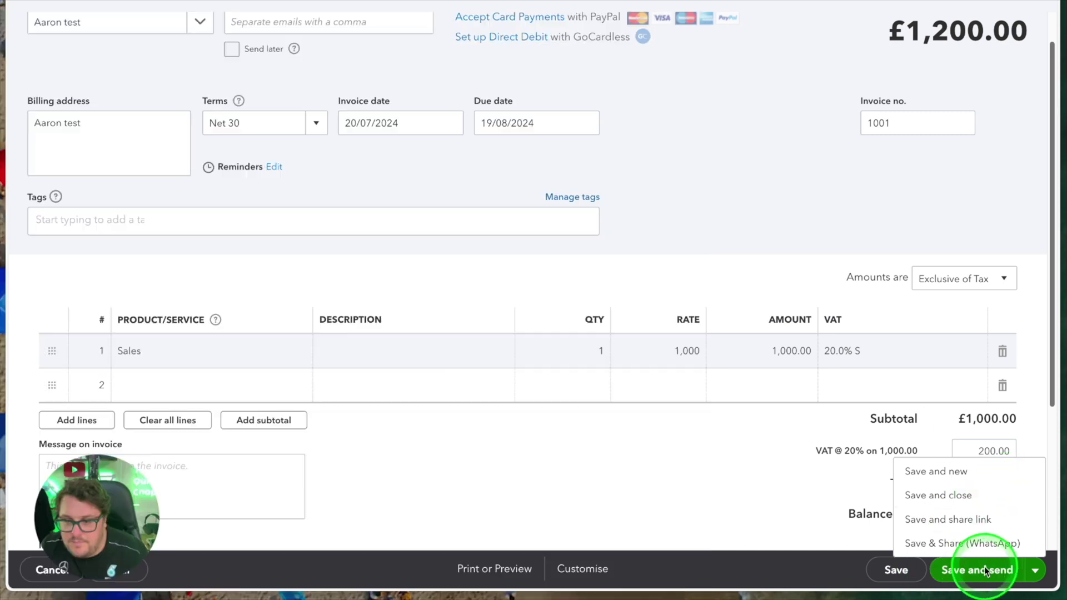
pyautogui.click(944, 494)
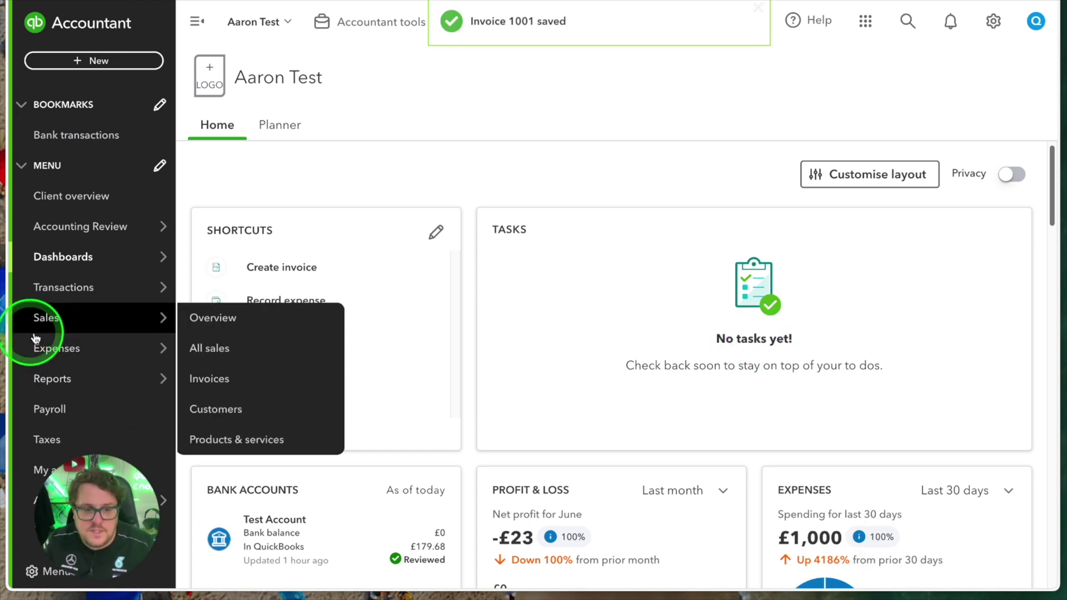
# Open the sales overview and look through its income chart, setup tasks and shortcuts.
pyautogui.moveTo(105, 326)
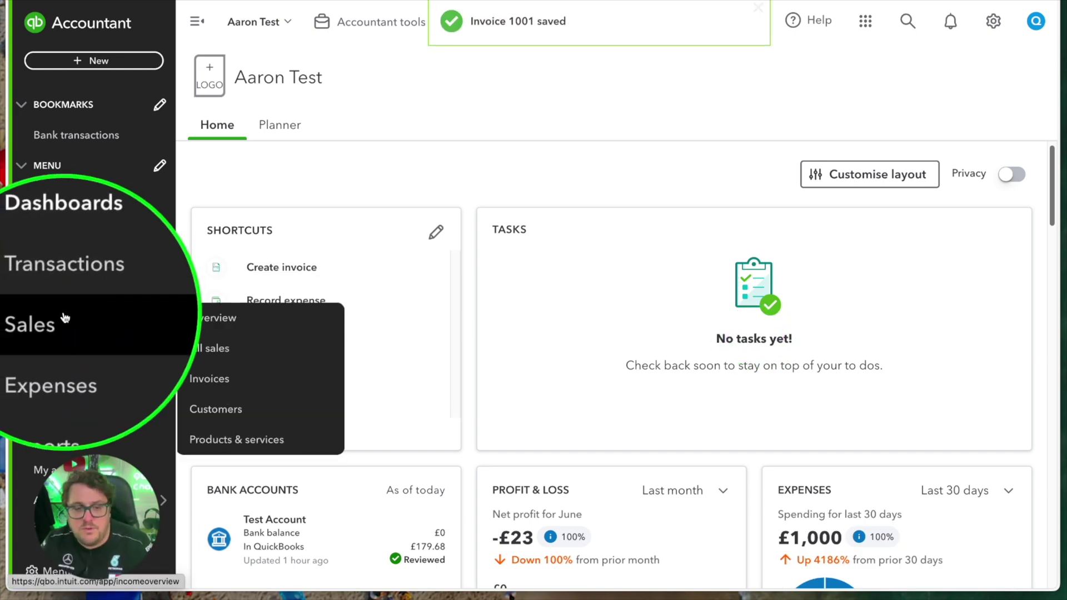
pyautogui.click(211, 317)
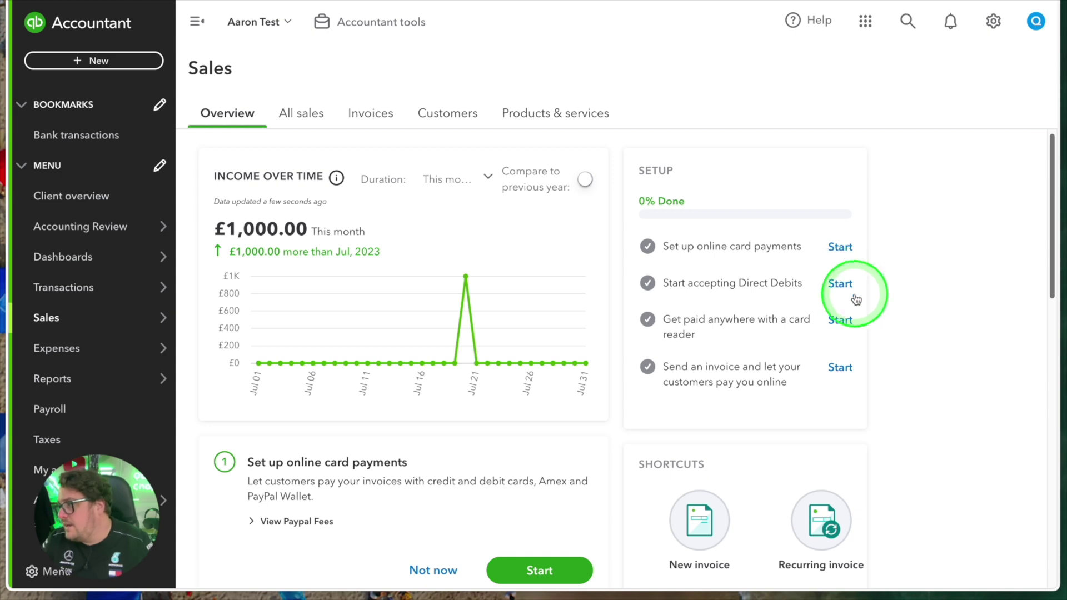
pyautogui.scroll(-10, 769, 332)
pyautogui.scroll(8, 769, 331)
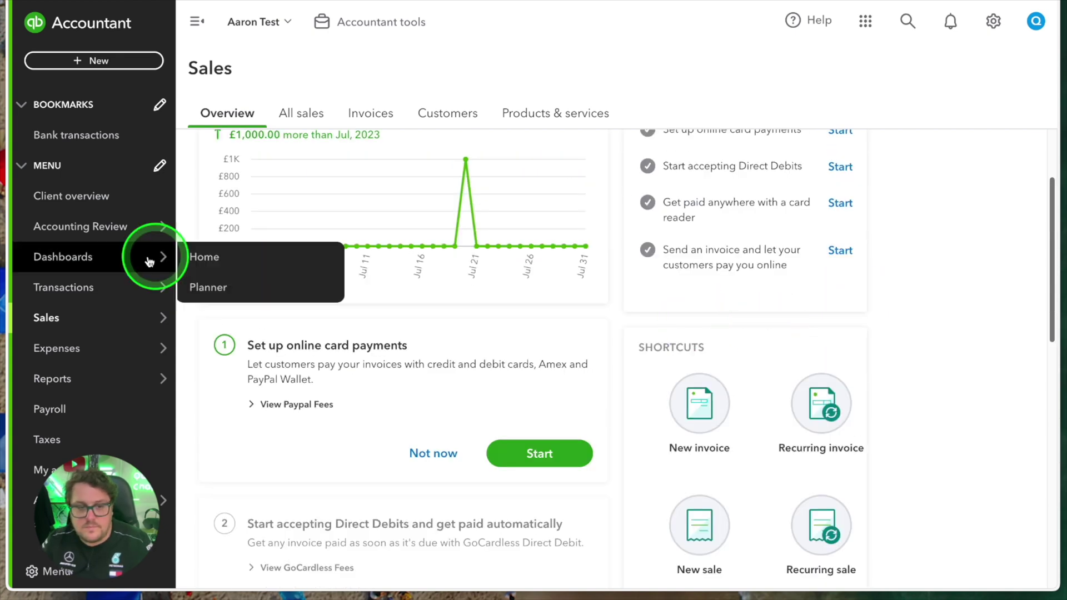
# Open the new customer's record from the customers list and view the actions available for the invoice.
pyautogui.moveTo(74, 350)
pyautogui.moveTo(84, 317)
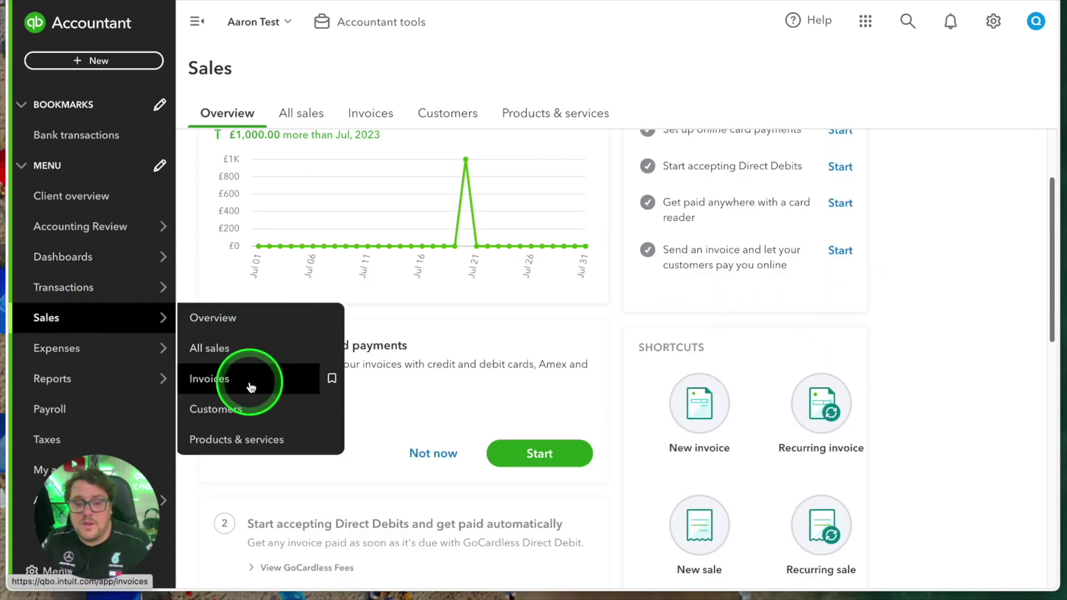
pyautogui.click(327, 404)
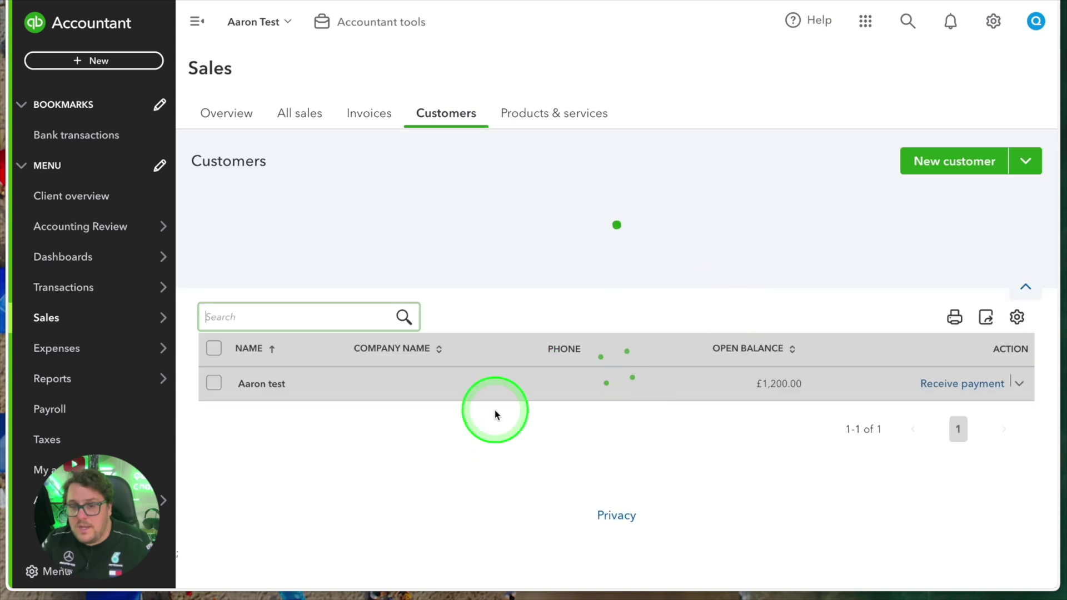
pyautogui.click(242, 382)
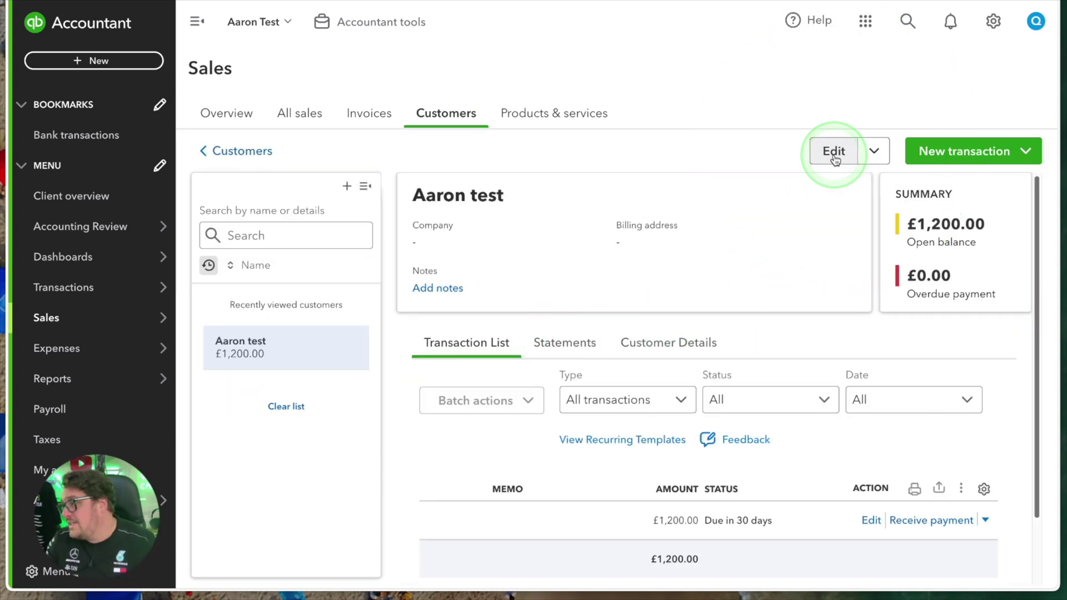
pyautogui.scroll(-2, 637, 492)
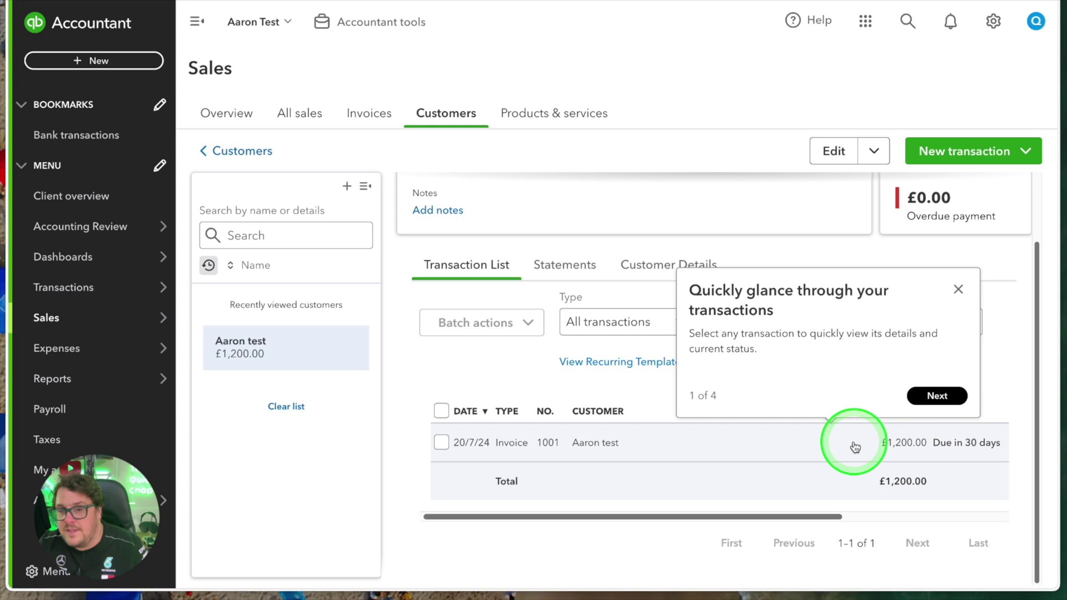
pyautogui.hscroll(5, 854, 446)
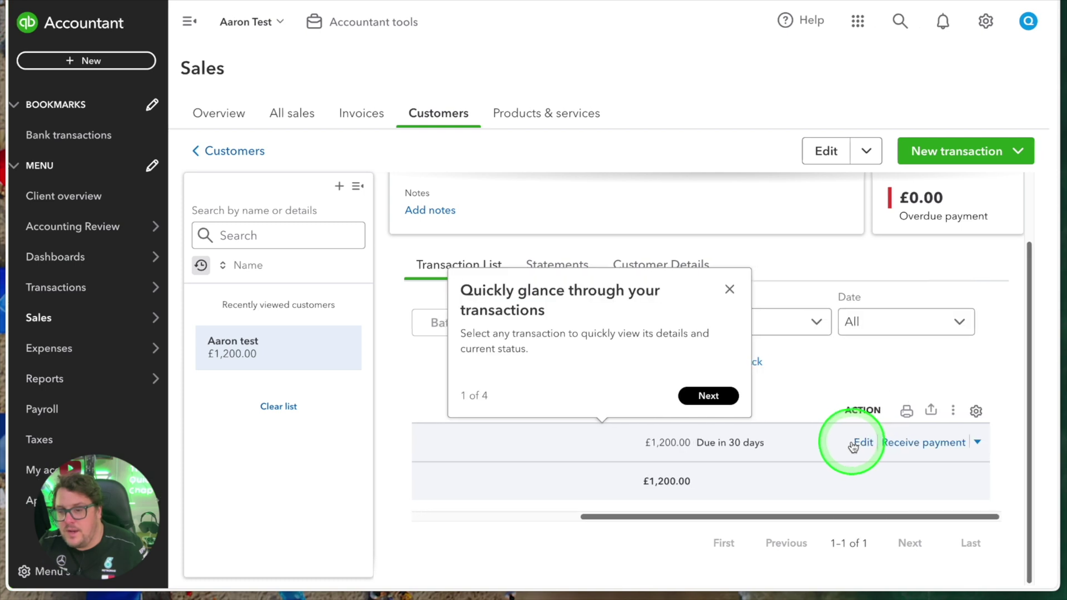
pyautogui.click(985, 442)
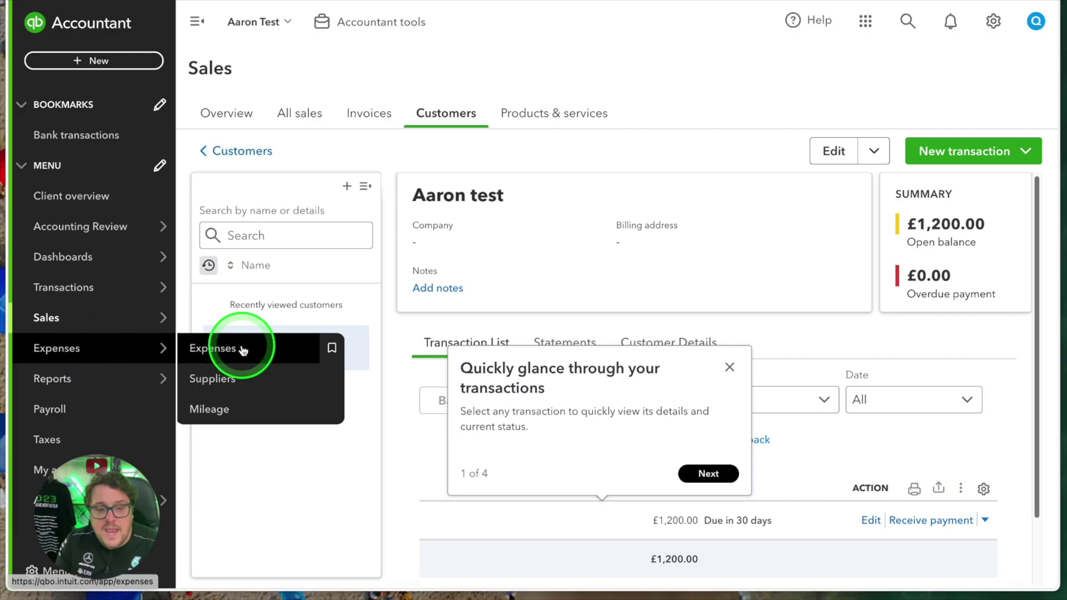
# Open the expenses list and look through the transactions from the last 12 months.
pyautogui.click(239, 348)
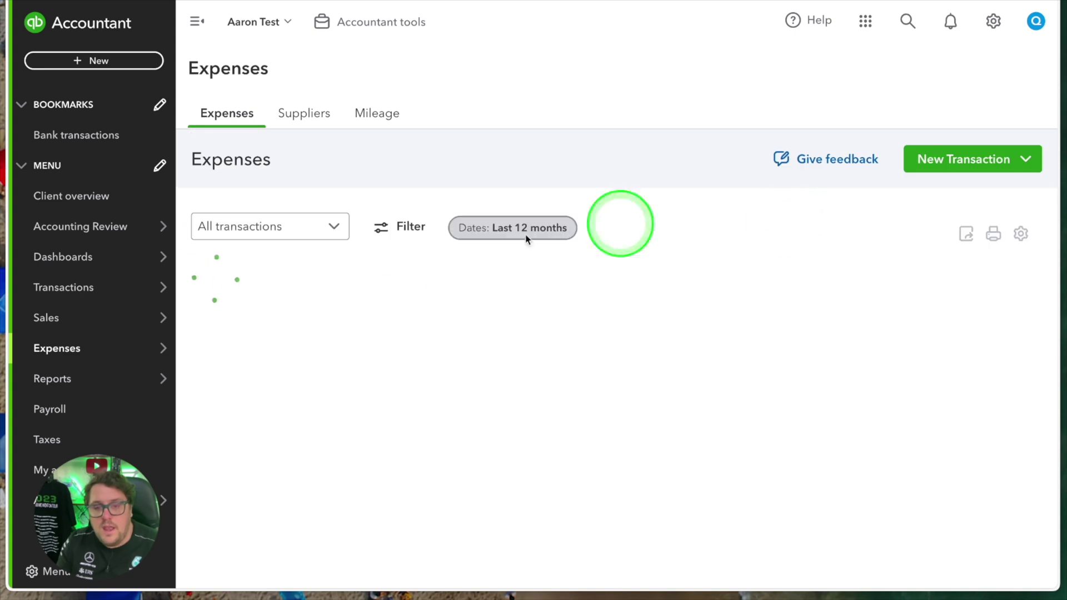
pyautogui.scroll(-5, 722, 356)
pyautogui.scroll(-10, 730, 360)
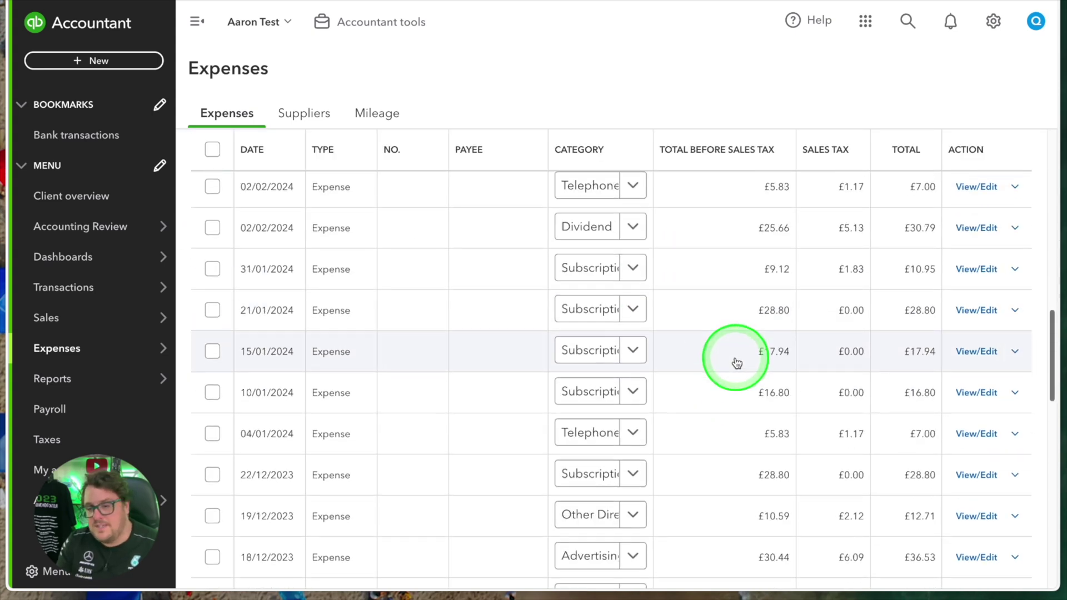
pyautogui.scroll(12, 729, 360)
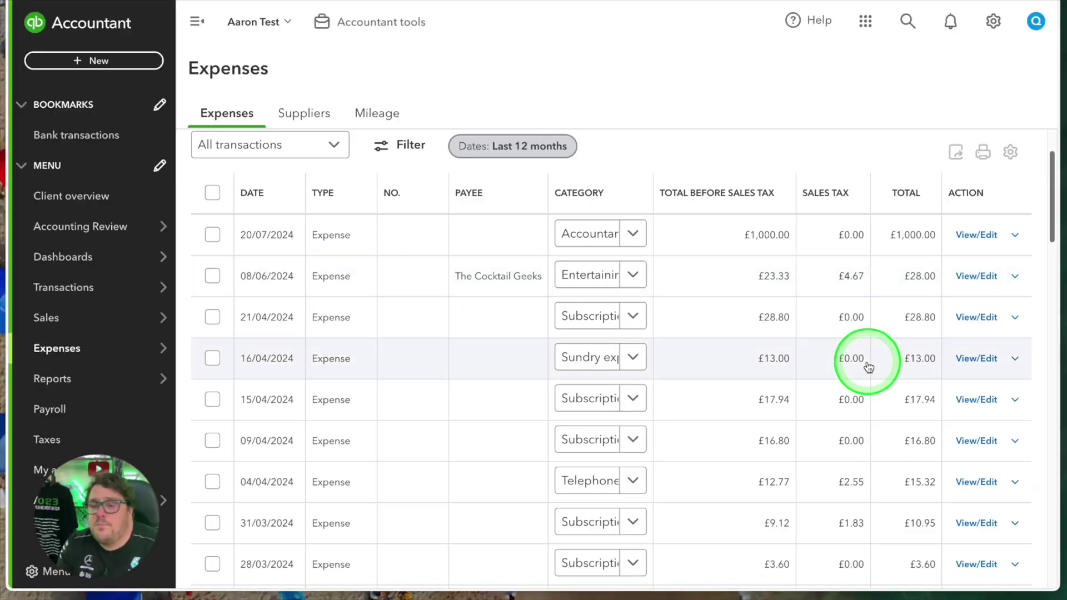
pyautogui.scroll(-20, 869, 364)
pyautogui.scroll(20, 870, 358)
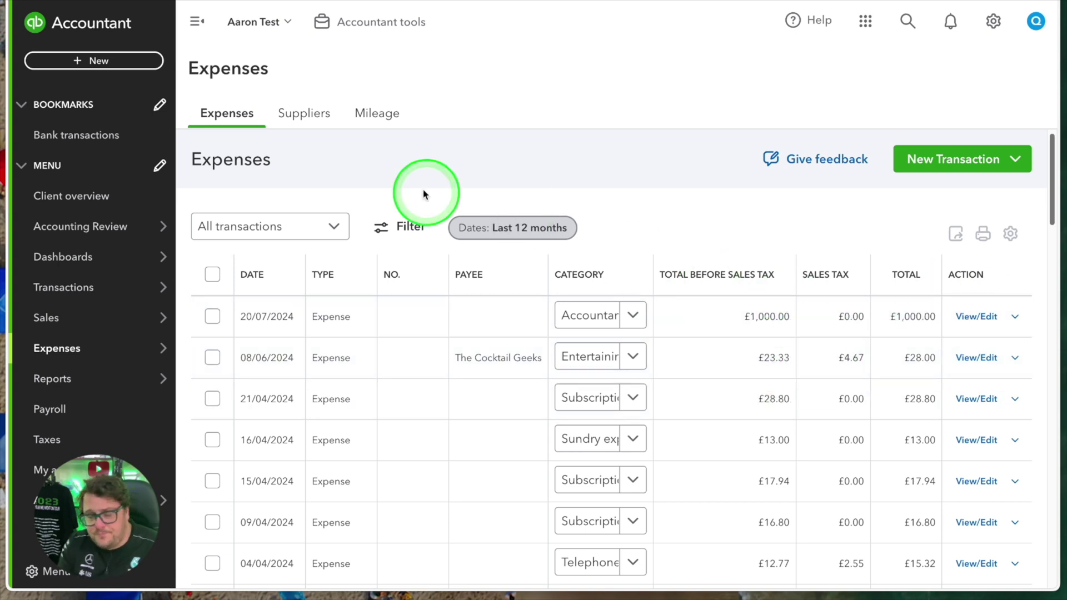
# Open the supplier record for The Cocktail Geeks and its expense dated 08/06/2024.
pyautogui.click(322, 125)
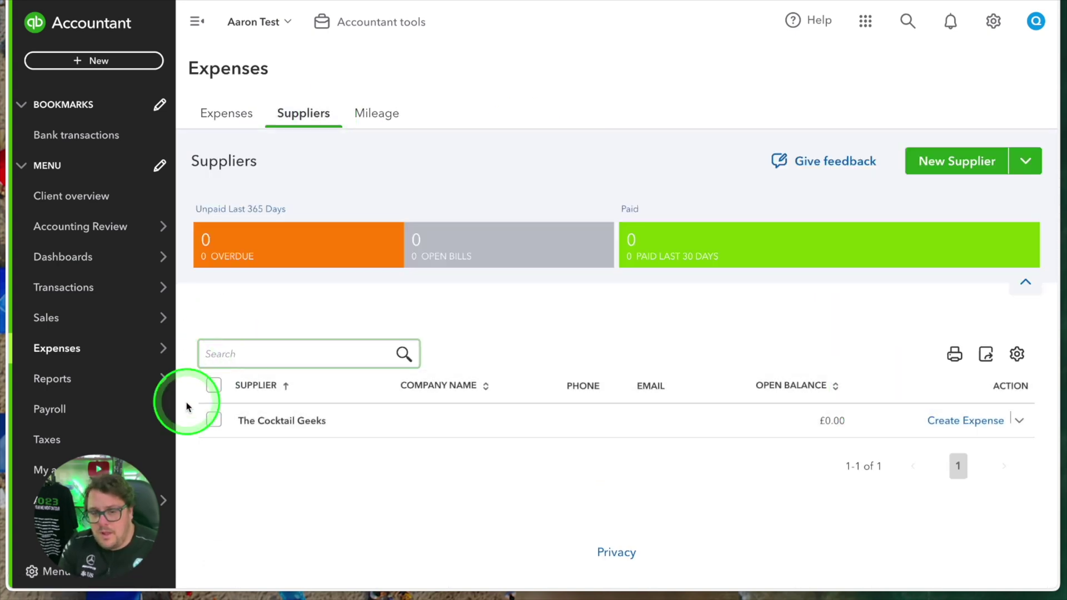
pyautogui.click(292, 422)
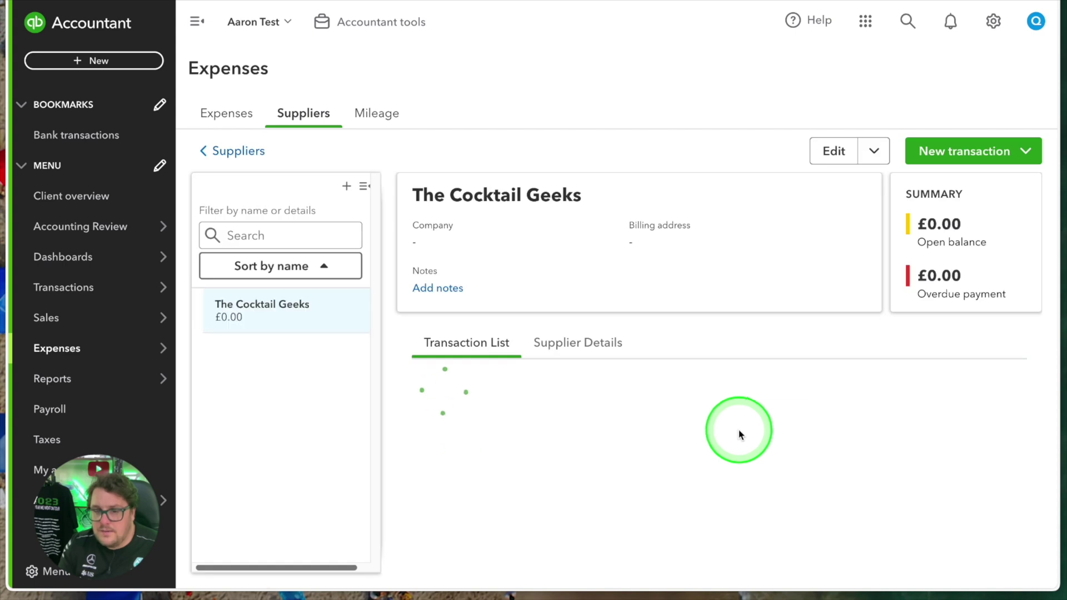
pyautogui.click(983, 432)
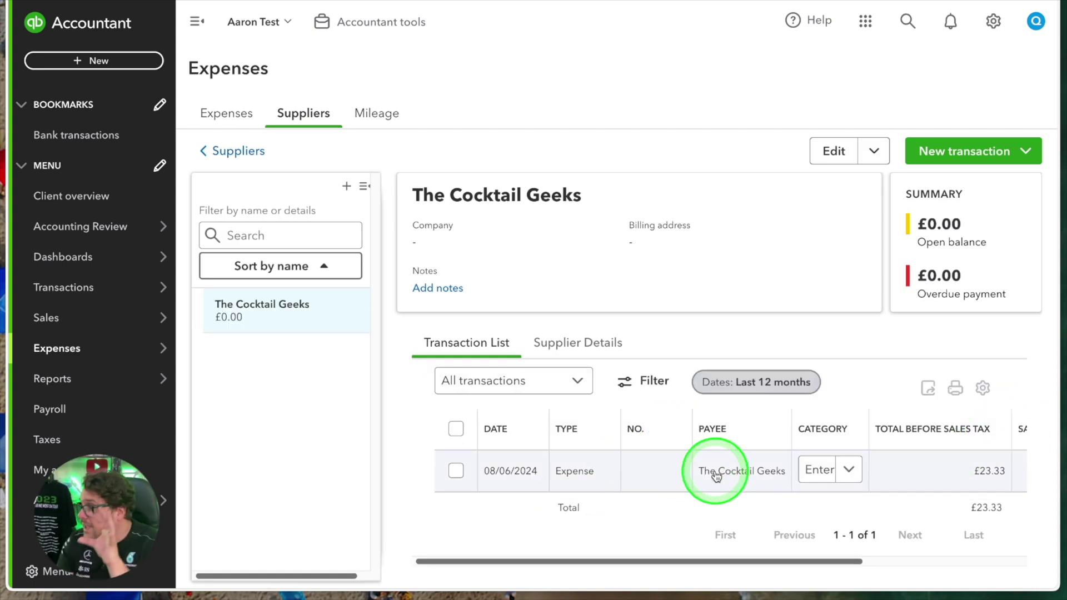
pyautogui.scroll(-2, 733, 467)
pyautogui.click(718, 387)
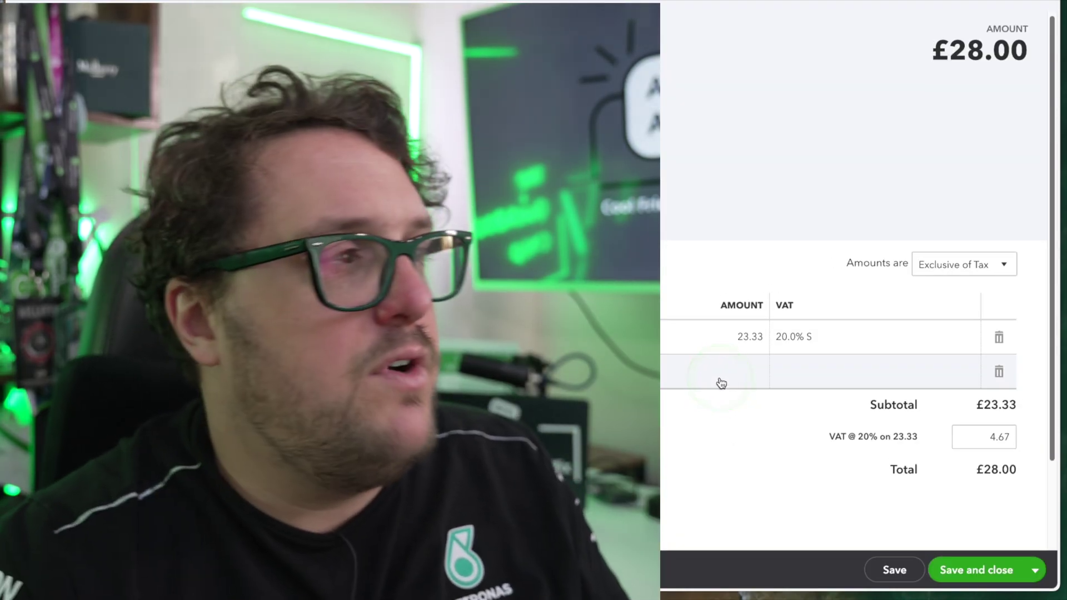
# Check the expense's category, VAT and total, view the attached receipt image, and close the expense.
pyautogui.click(55, 53)
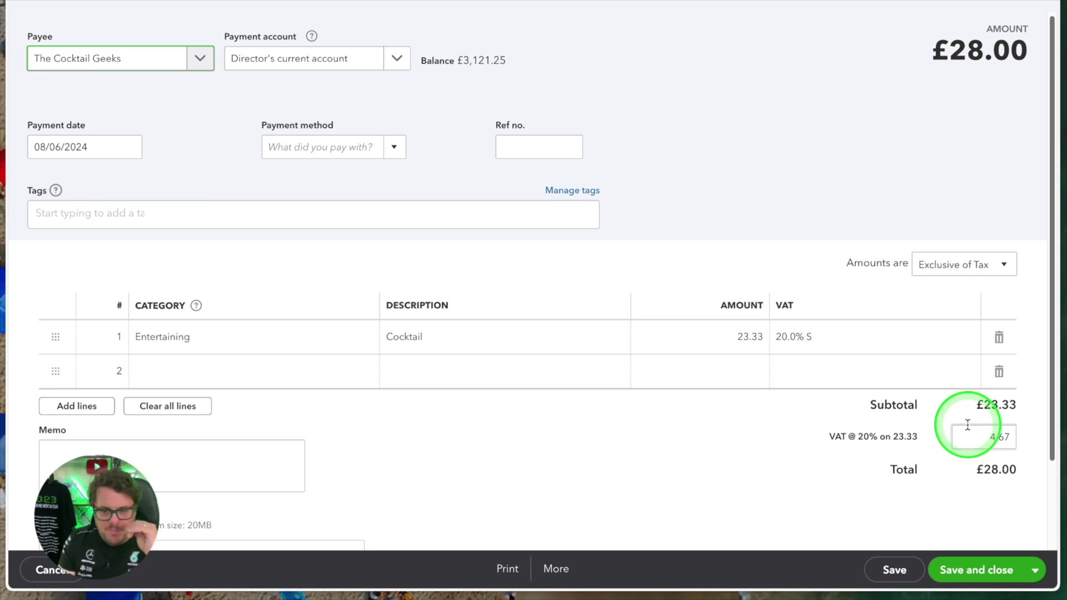
pyautogui.scroll(-2, 782, 391)
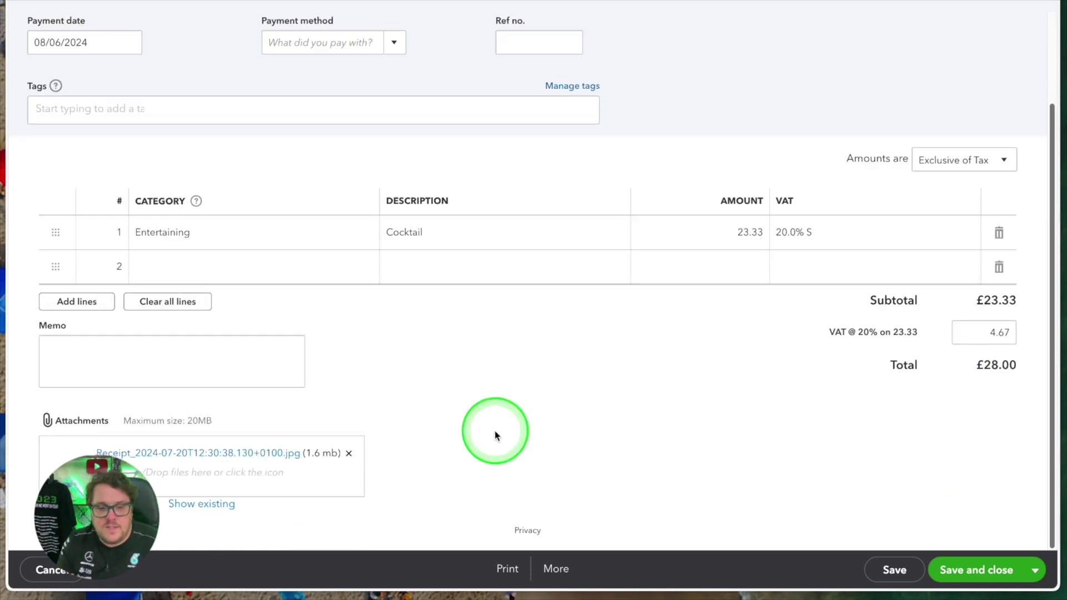
pyautogui.click(165, 456)
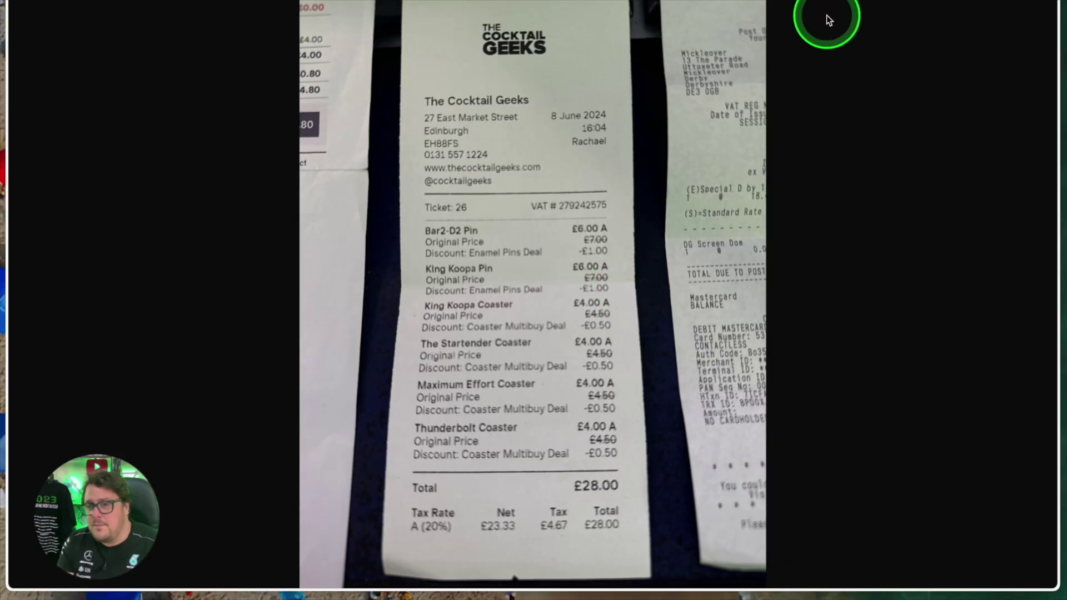
pyautogui.press('Escape')
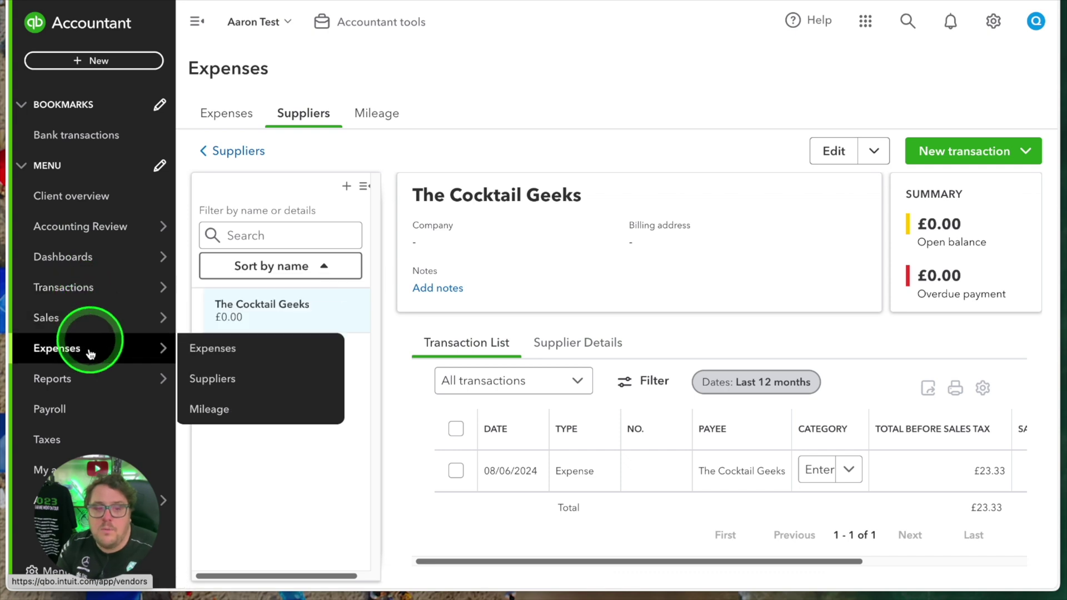
# Open the Profit and Loss report, set its period to All Dates, and run it.
pyautogui.moveTo(83, 376)
pyautogui.click(232, 386)
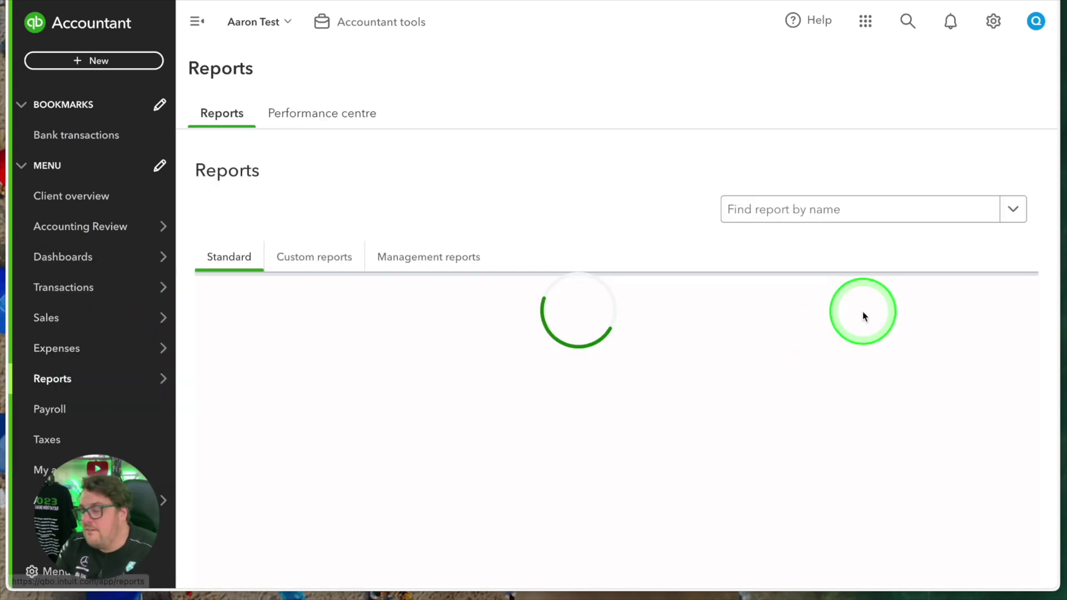
pyautogui.click(260, 439)
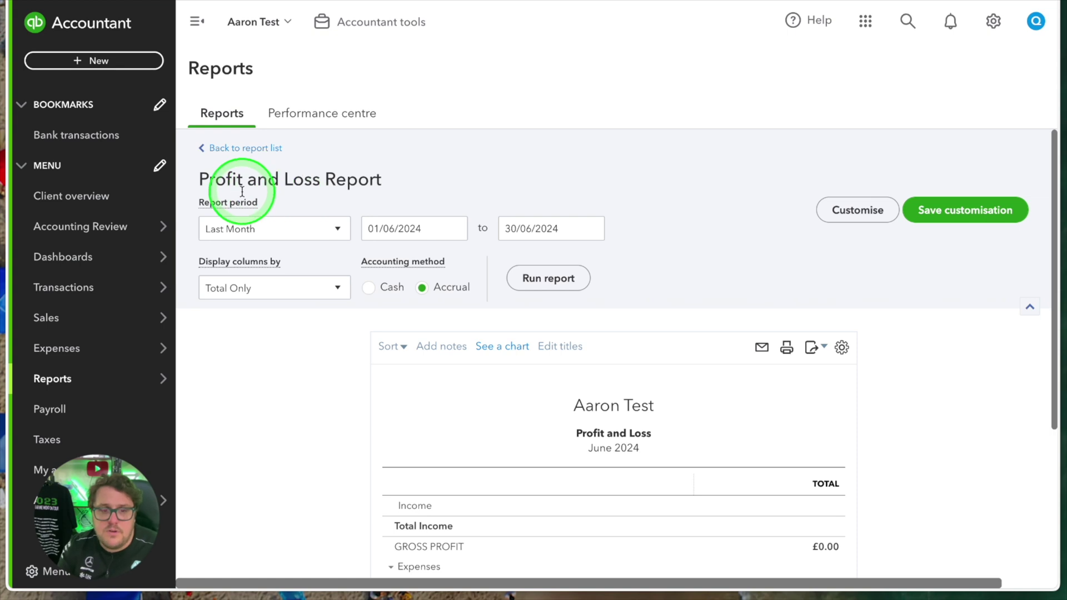
pyautogui.click(270, 229)
pyautogui.click(261, 265)
pyautogui.click(552, 275)
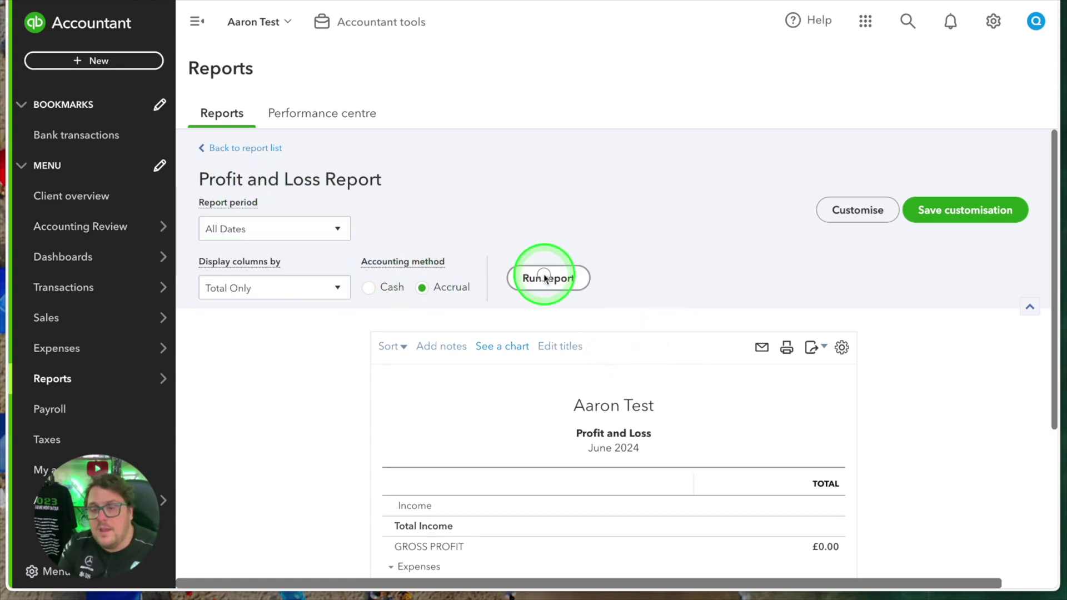
# Look through the Profit and Loss report's income, cost of sales, expenses and profit figures.
pyautogui.scroll(-8, 931, 399)
pyautogui.scroll(5, 834, 294)
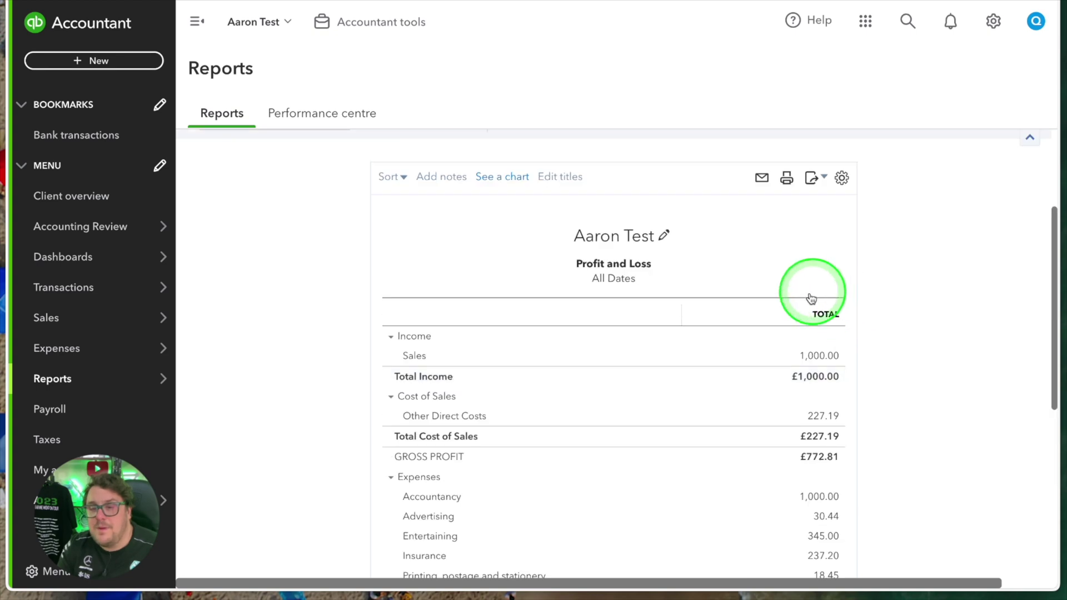
pyautogui.scroll(-4, 932, 398)
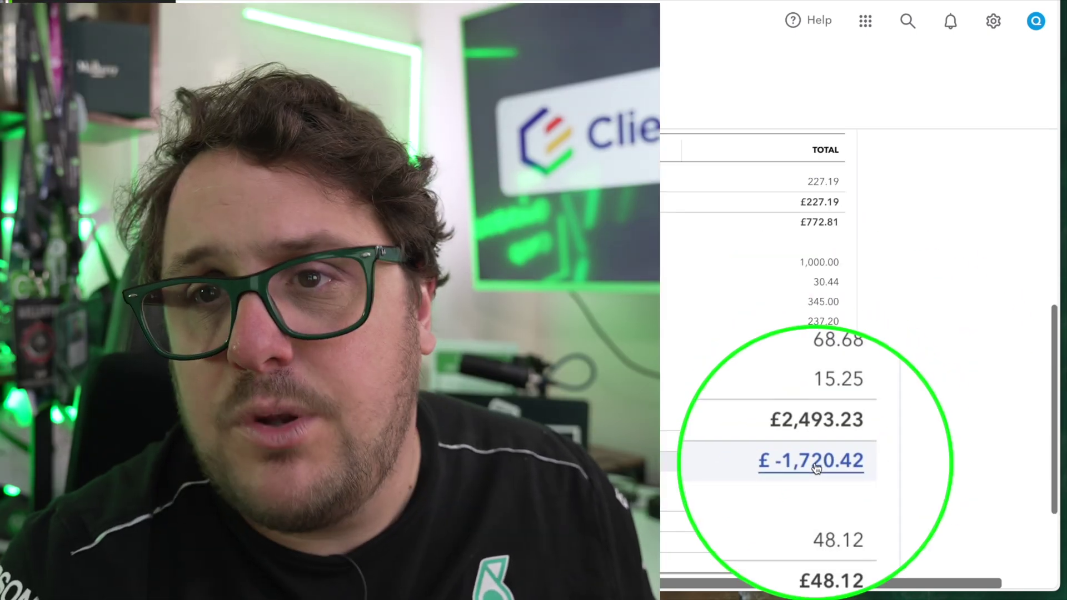
pyautogui.scroll(5, 815, 469)
pyautogui.scroll(1, 815, 468)
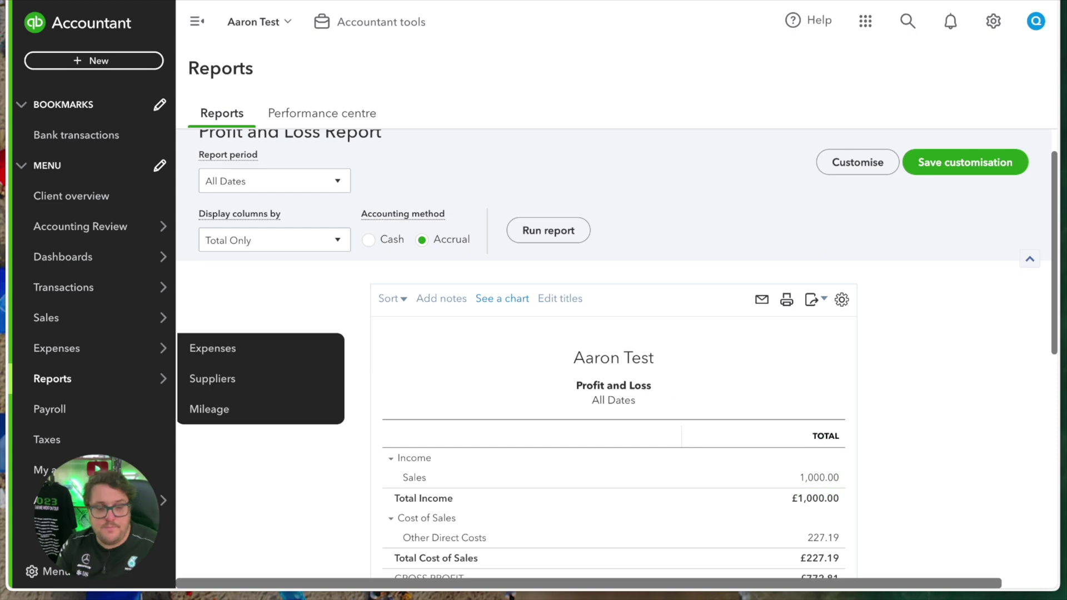
# Return to the list of standard reports and look through it from Favourites down to the Payroll section.
pyautogui.moveTo(117, 289)
pyautogui.click(230, 284)
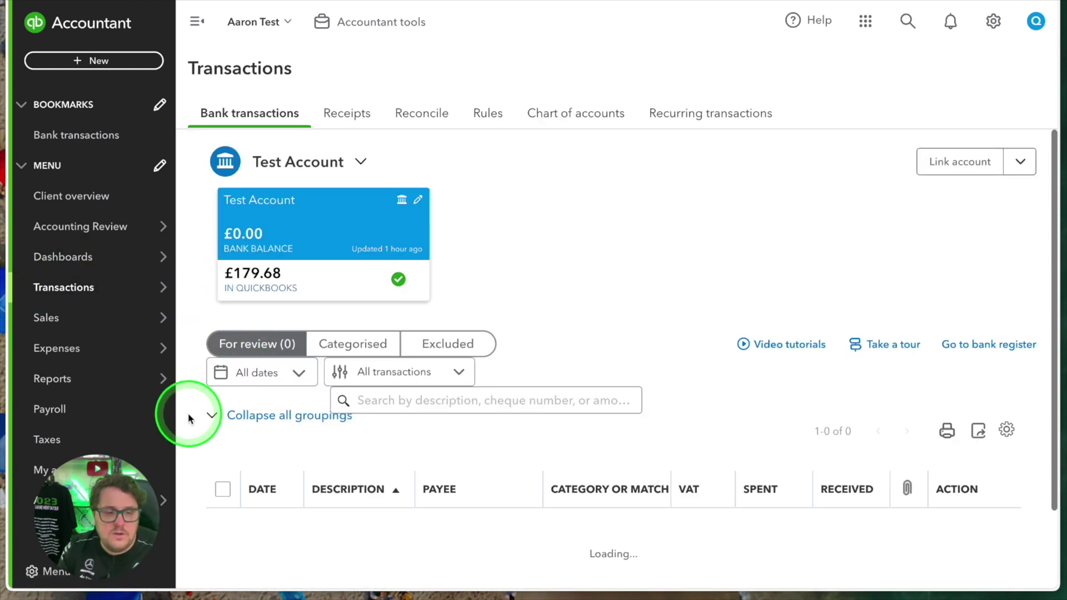
pyautogui.moveTo(137, 387)
pyautogui.click(220, 379)
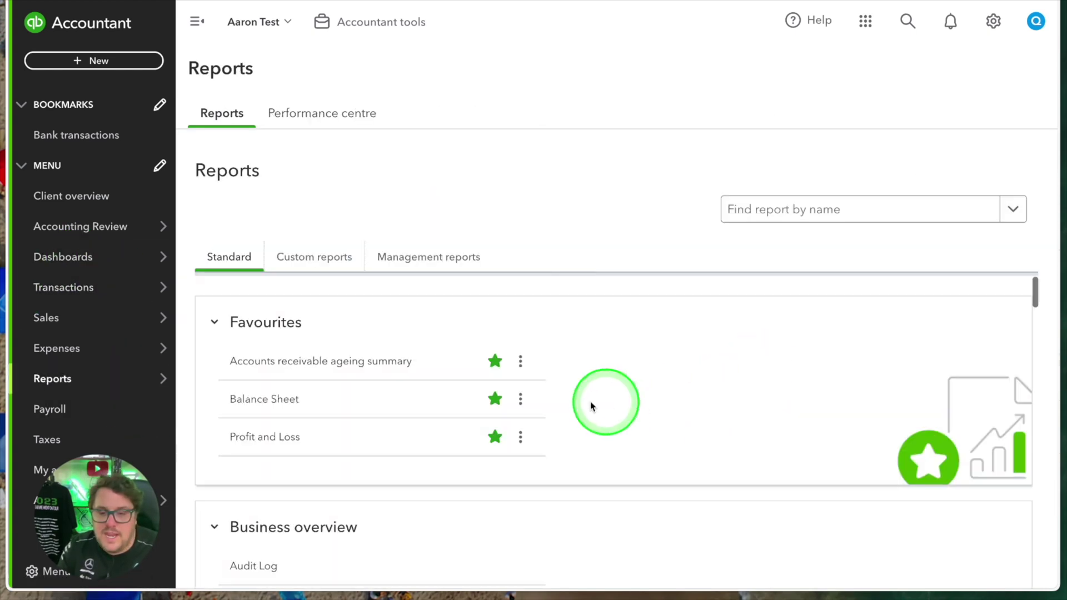
pyautogui.scroll(-10, 669, 375)
pyautogui.scroll(-20, 670, 376)
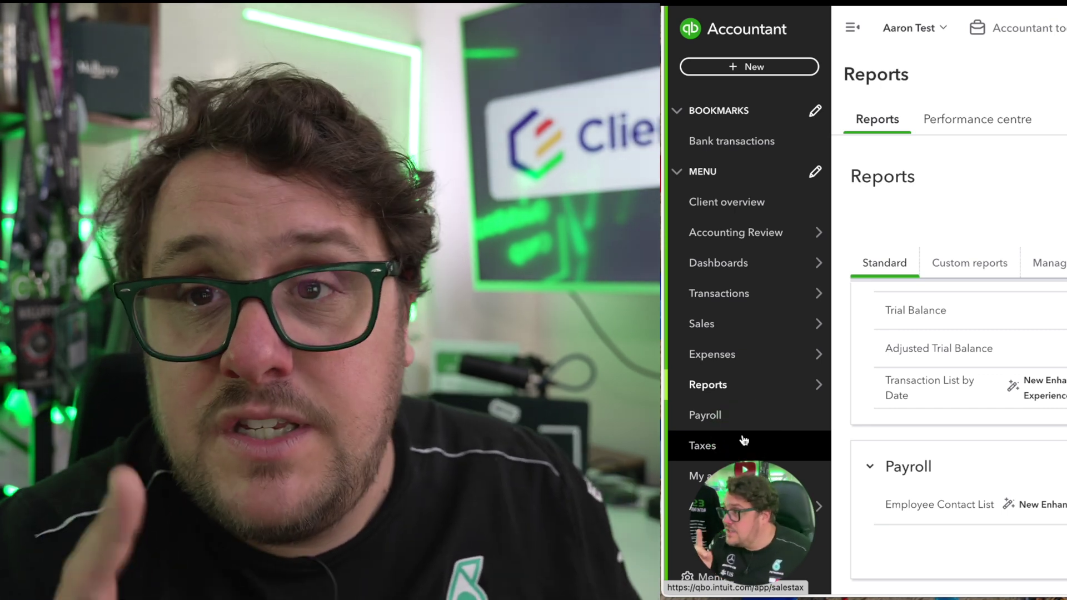
pyautogui.click(752, 432)
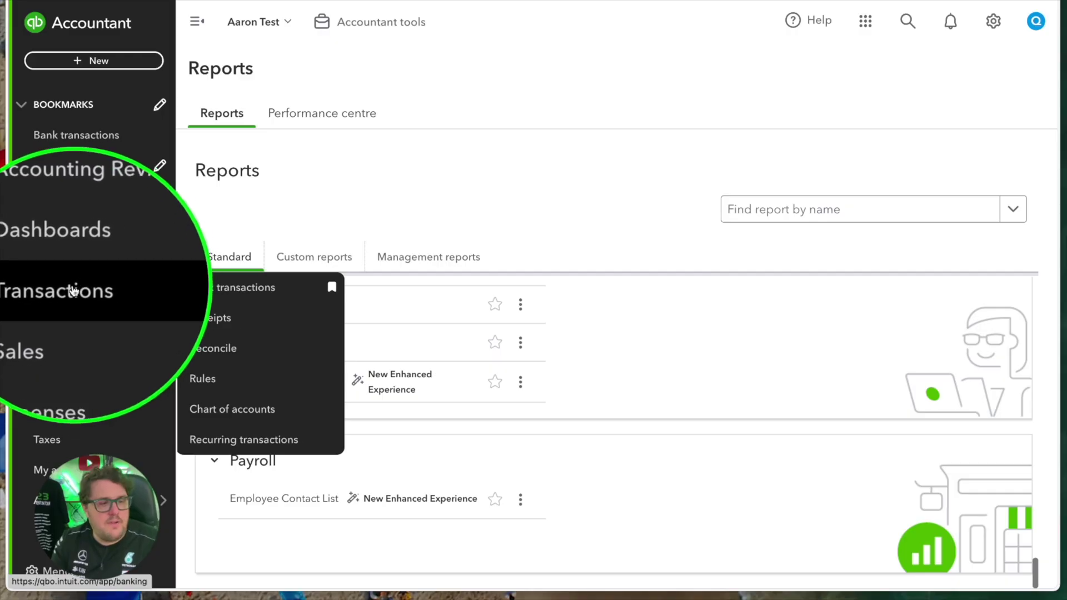
# Open the bank transactions, view the available banks for linking an account and the Tide connection page, and leave without connecting.
pyautogui.click(232, 294)
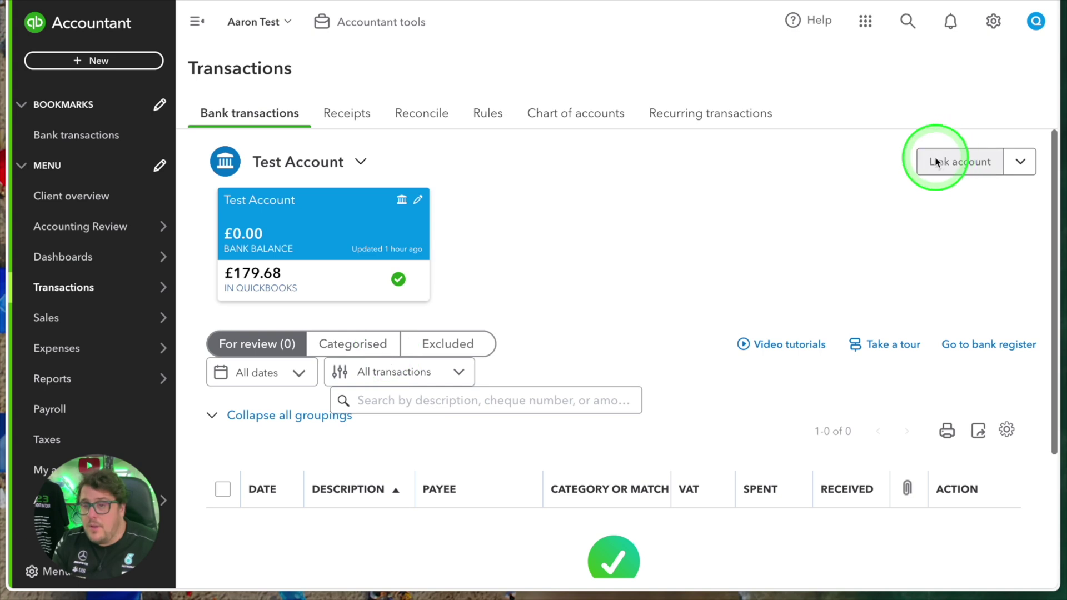
pyautogui.click(951, 162)
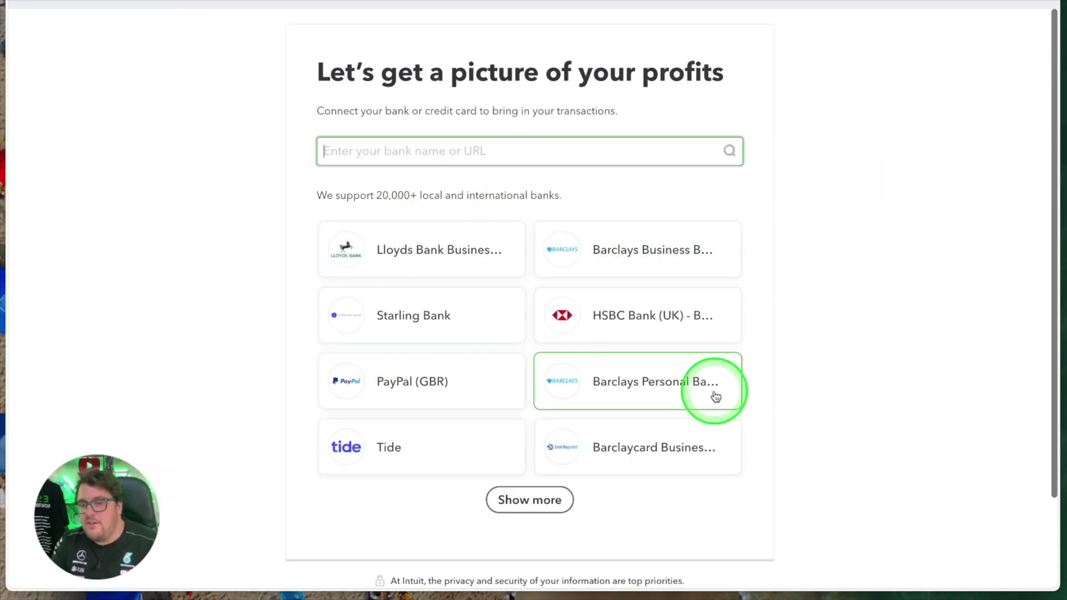
pyautogui.click(441, 465)
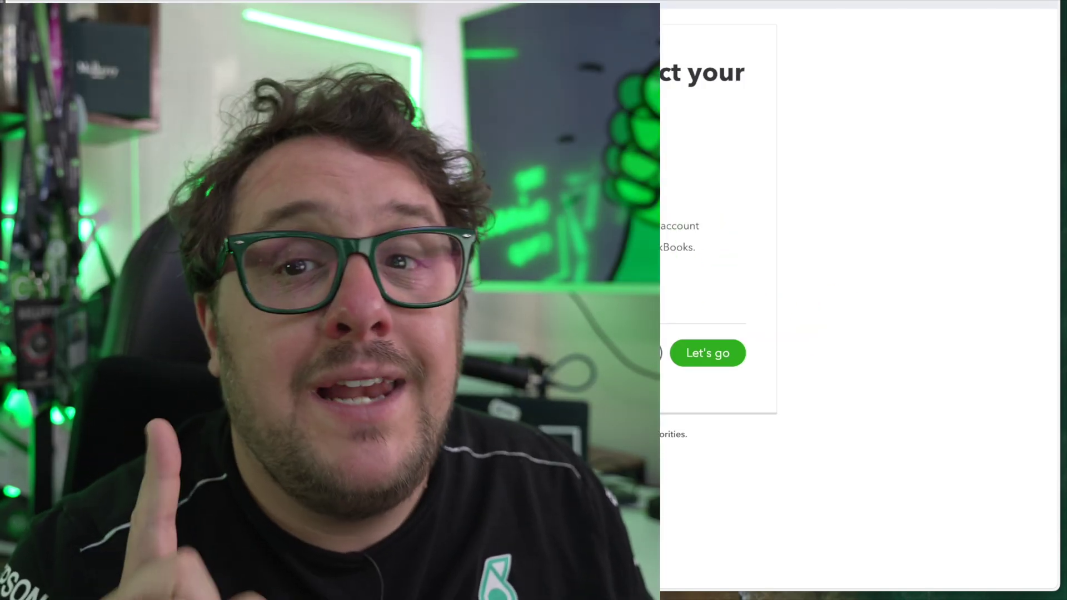
pyautogui.click(695, 353)
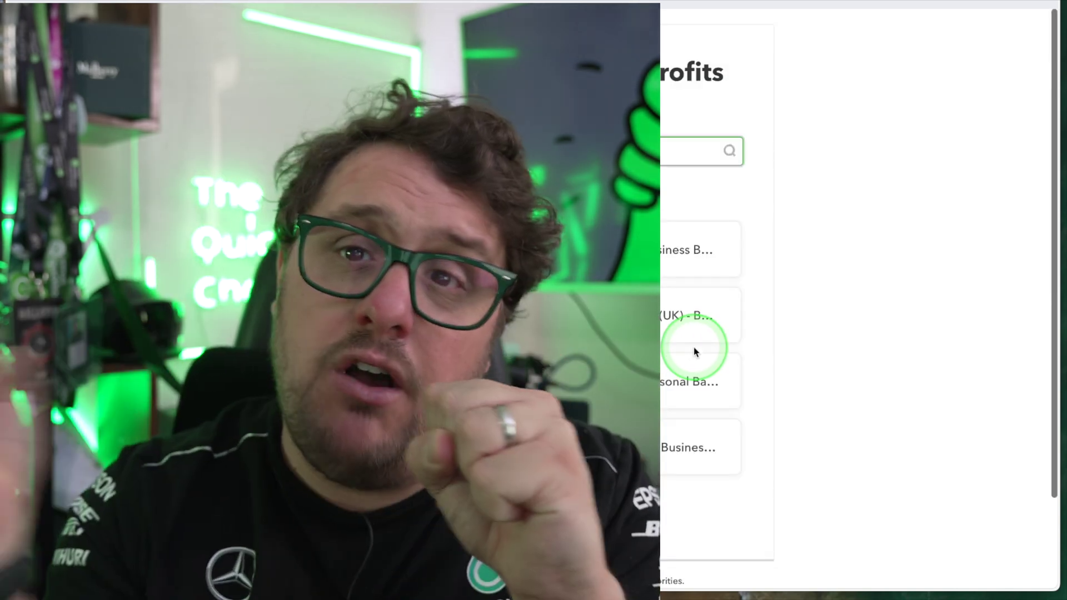
pyautogui.click(693, 349)
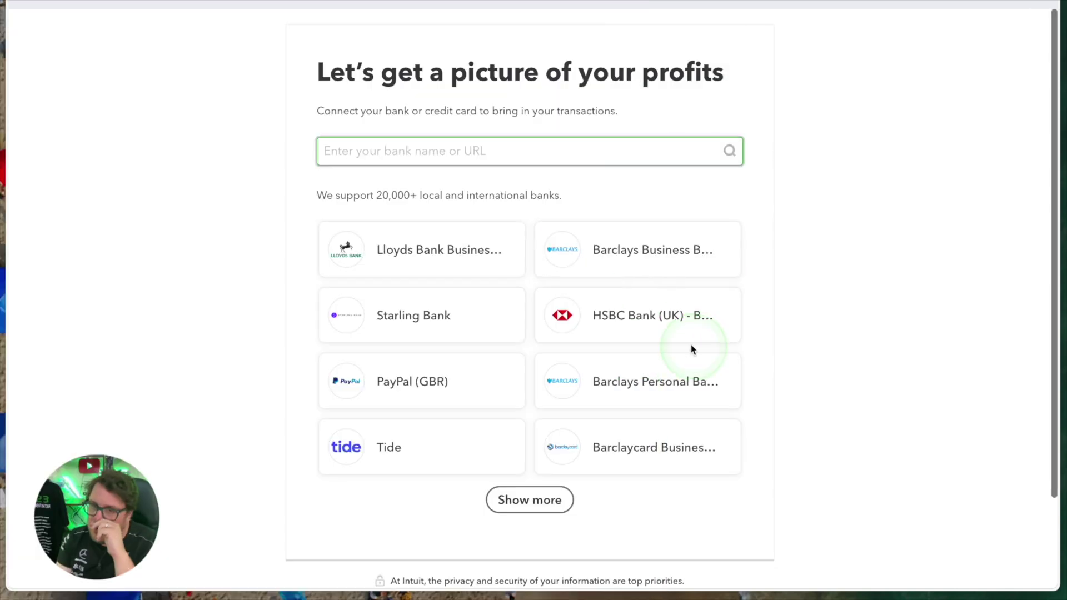
pyautogui.click(1047, 5)
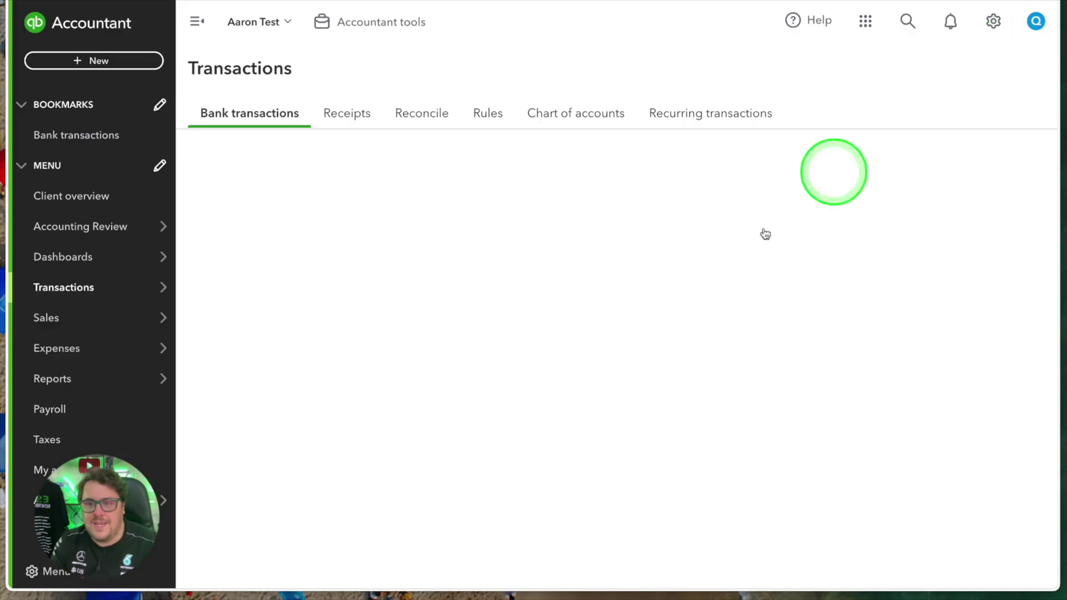
# Look through the categorised bank transactions and view the category choices for the card subscription dated 31/03.
pyautogui.scroll(-3, 709, 289)
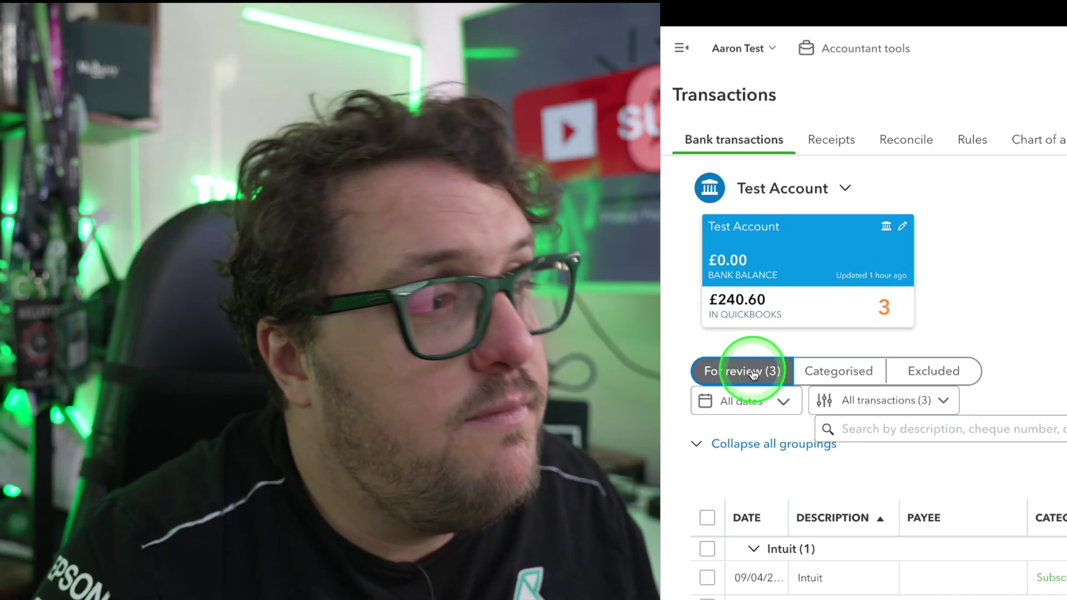
pyautogui.moveTo(754, 375)
pyautogui.mouseDown()
pyautogui.moveTo(769, 335)
pyautogui.moveTo(844, 360)
pyautogui.mouseUp()
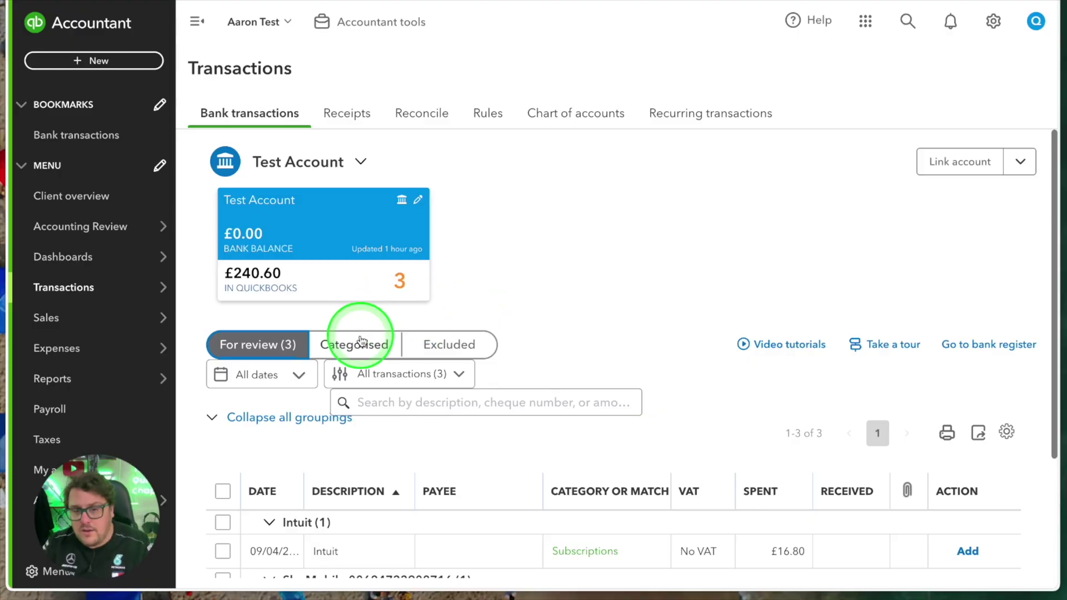
pyautogui.click(361, 340)
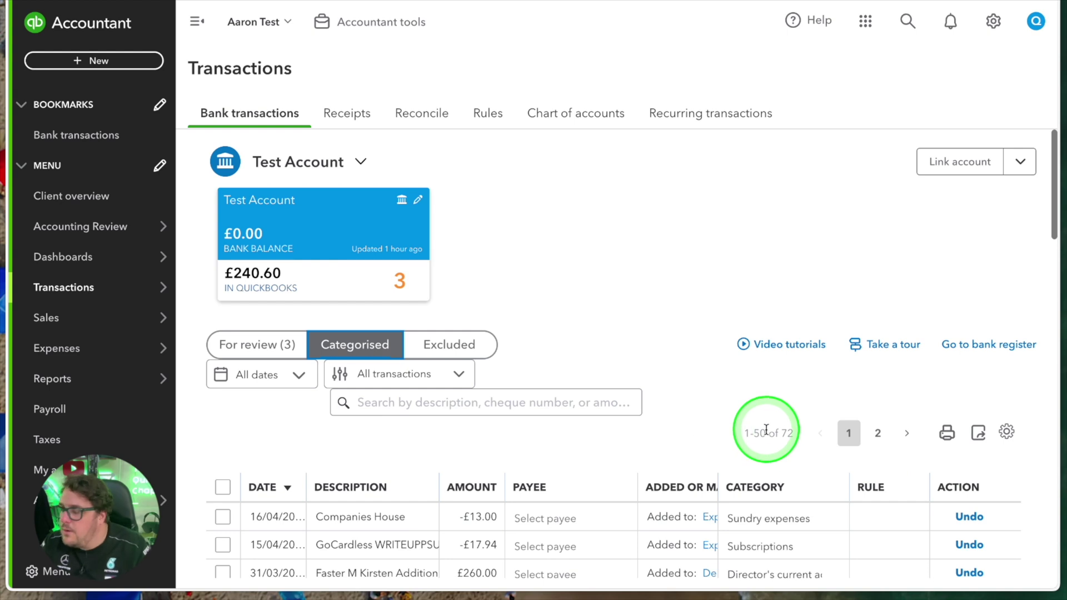
pyautogui.scroll(-8, 739, 431)
pyautogui.scroll(6, 710, 431)
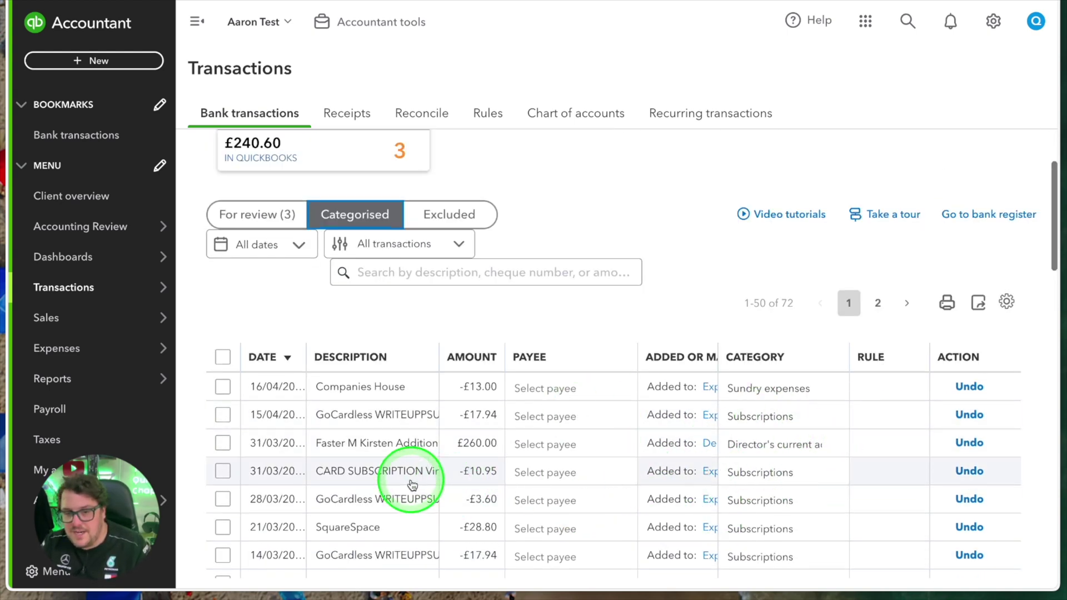
pyautogui.click(828, 472)
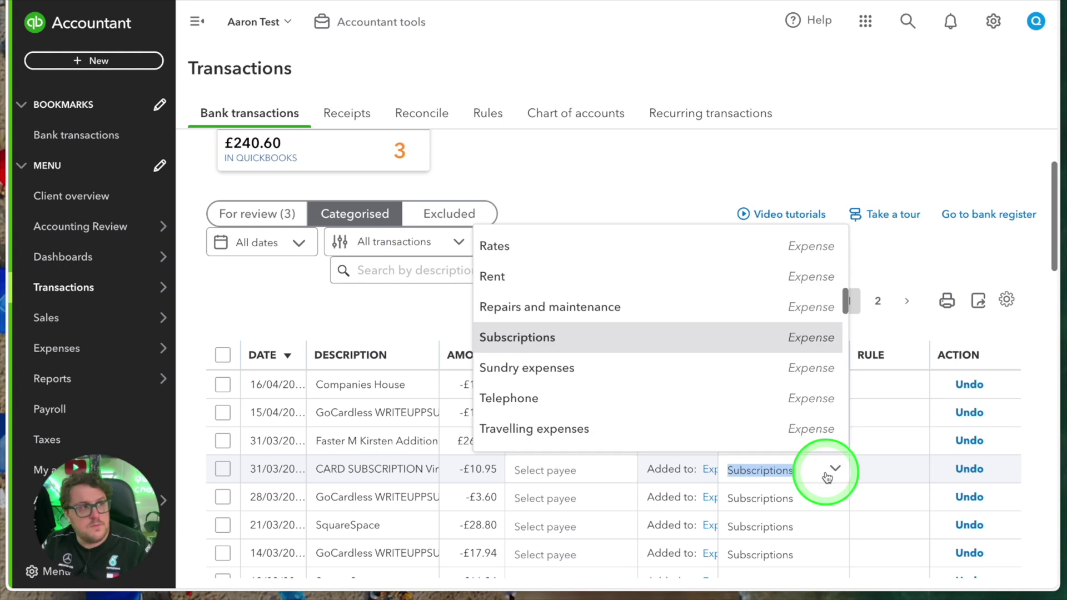
pyautogui.click(815, 168)
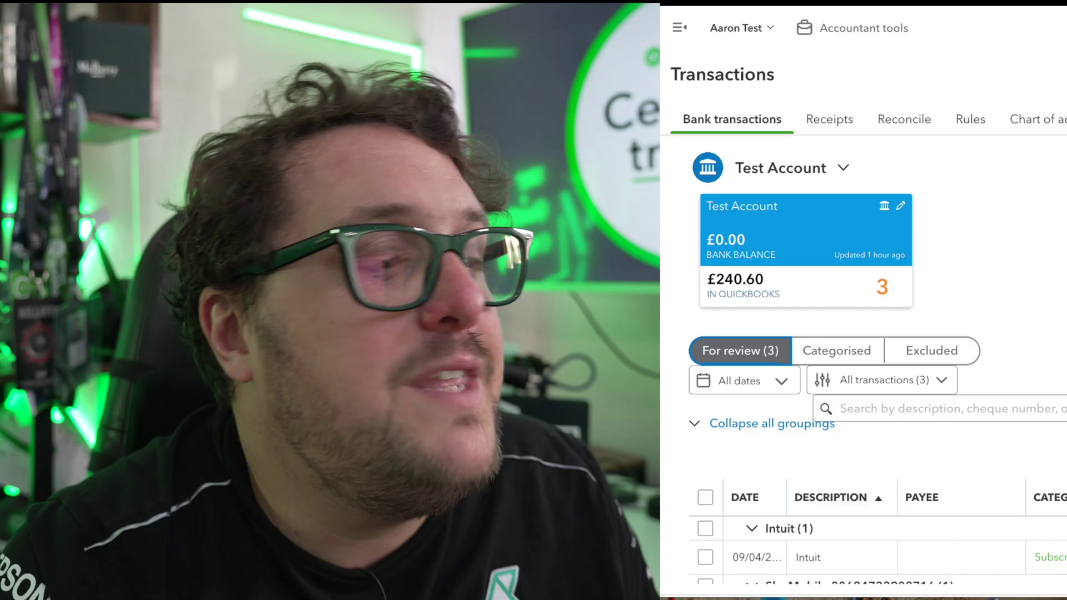
# Expand the Intuit transaction awaiting review and set its VAT to 20.0% S.
pyautogui.scroll(-3, 878, 361)
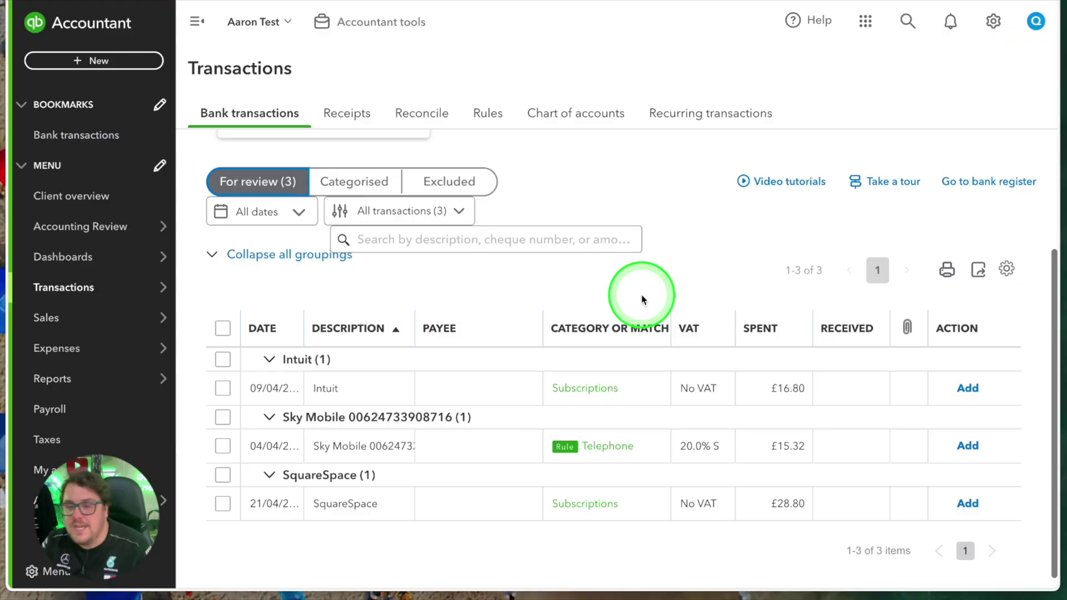
pyautogui.click(512, 389)
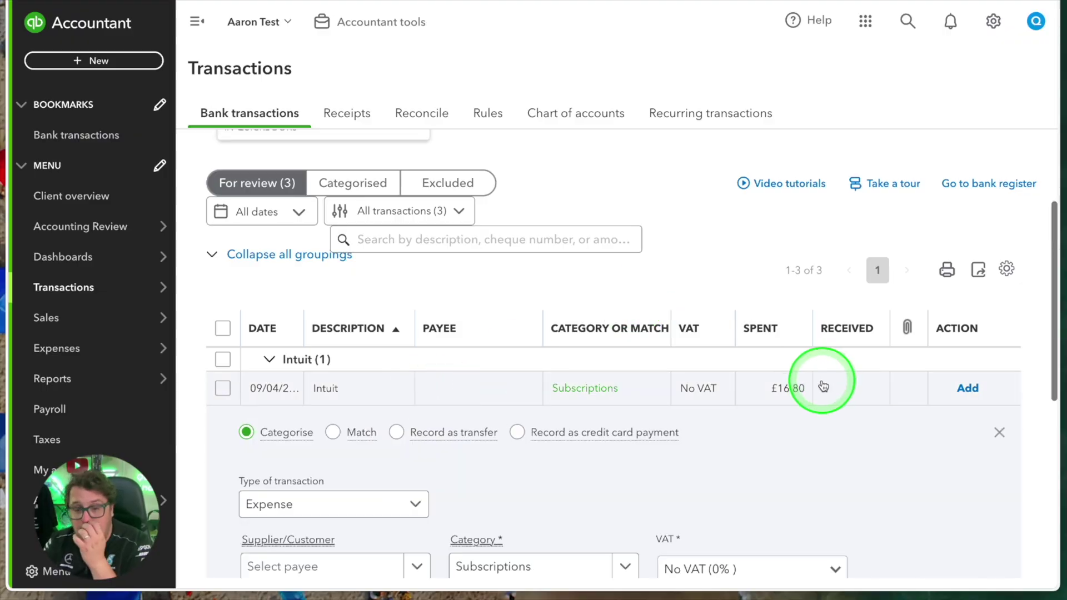
pyautogui.scroll(-4, 821, 389)
pyautogui.click(464, 360)
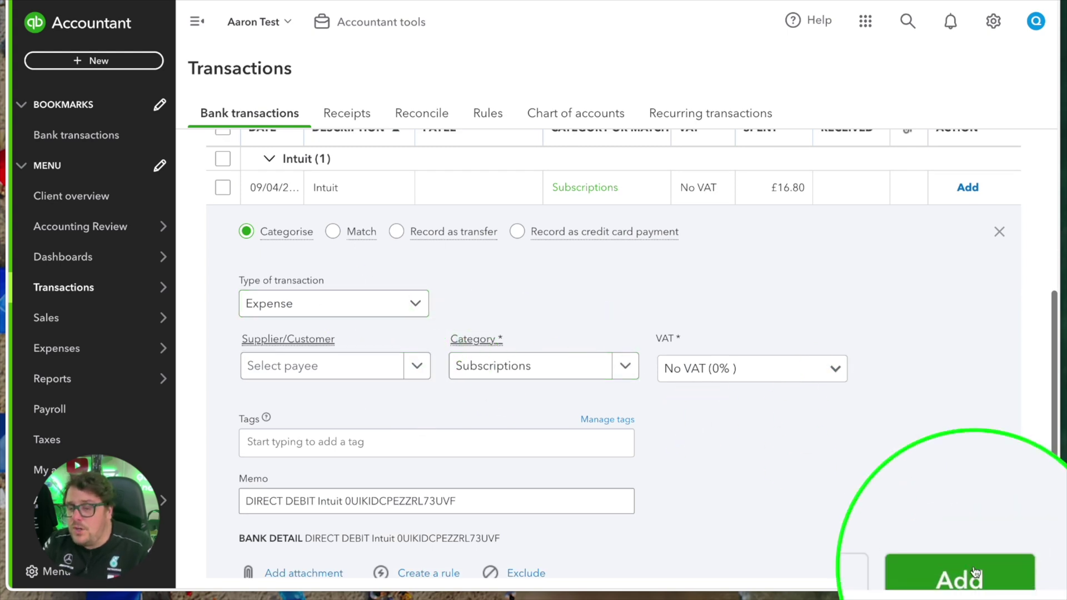
pyautogui.scroll(-1, 975, 572)
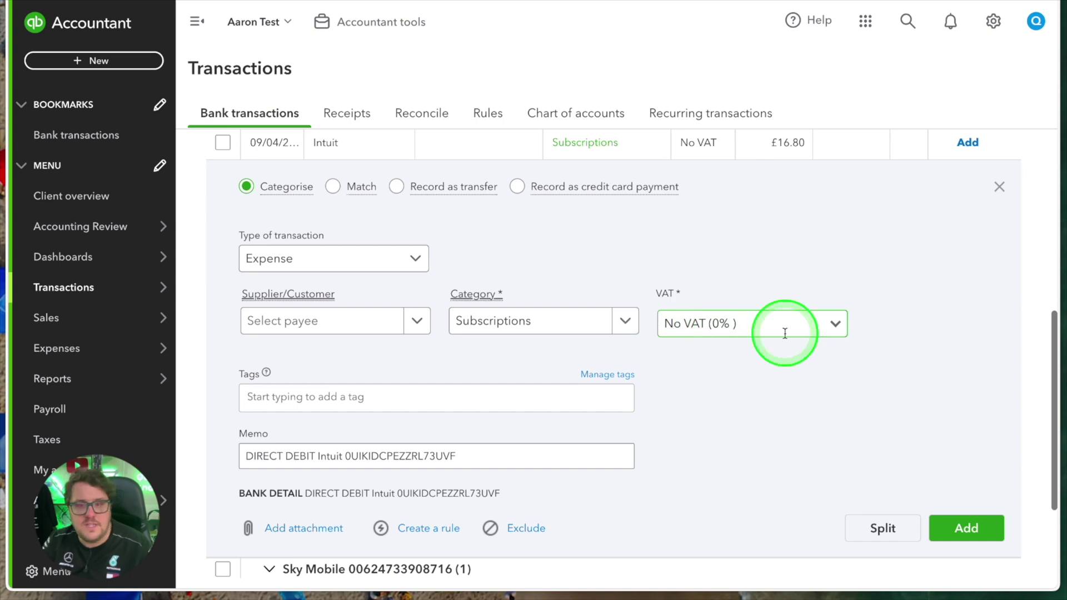
pyautogui.click(833, 329)
pyautogui.click(768, 441)
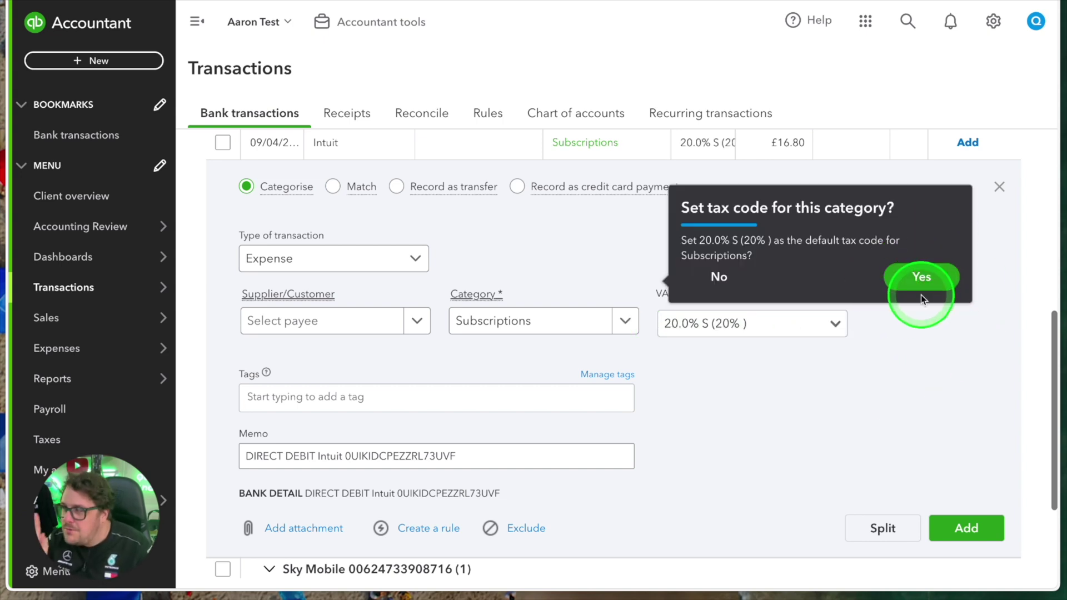
# Look through the category choices for the Intuit transaction, keep Subscriptions with 20.0% S VAT, and add it to the books.
pyautogui.click(650, 384)
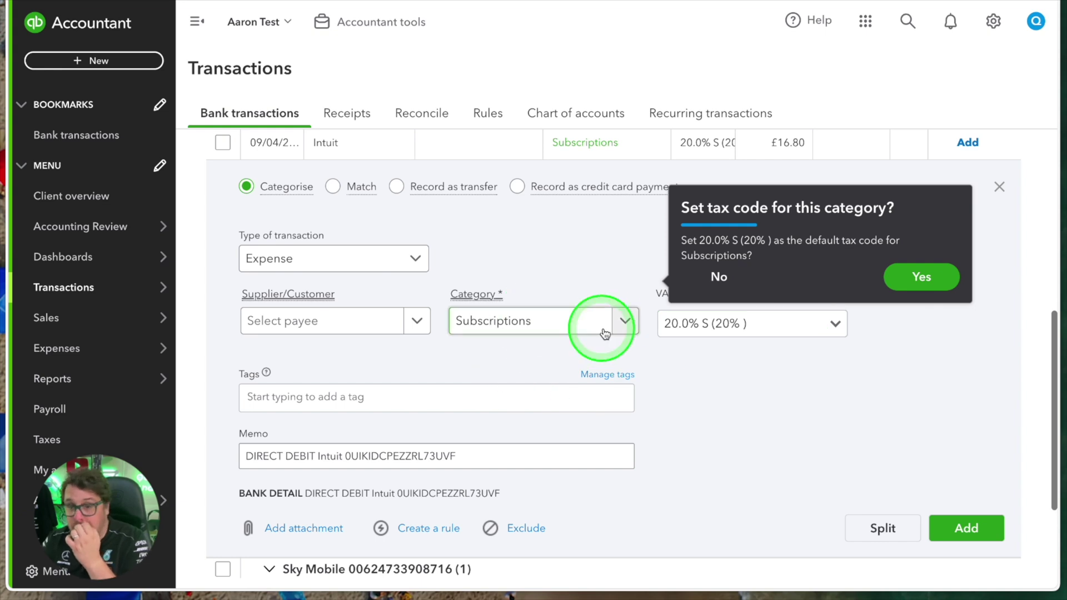
pyautogui.click(629, 329)
pyautogui.scroll(-5, 659, 439)
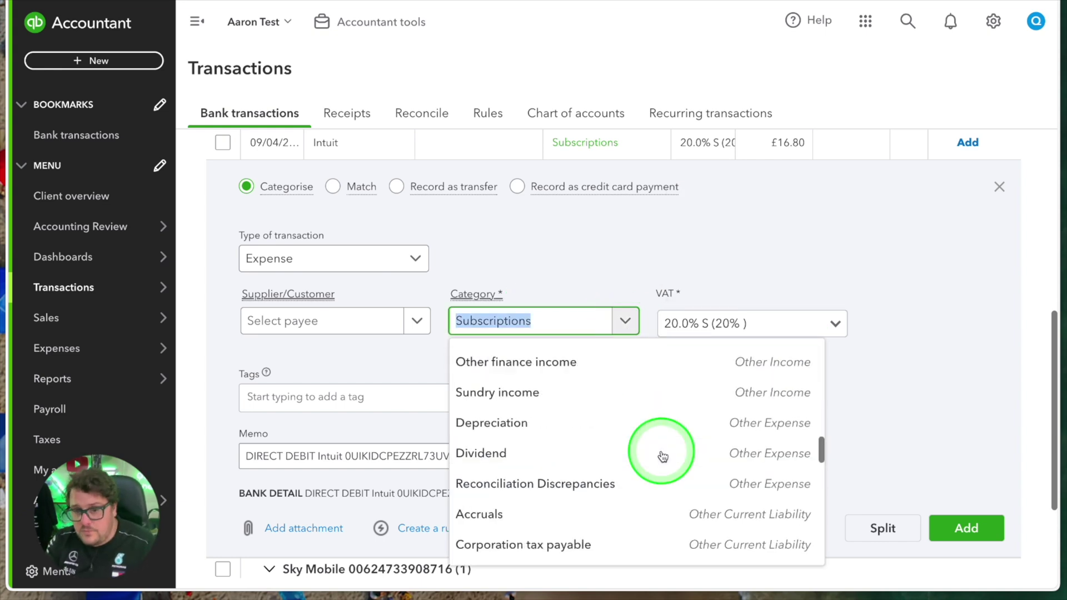
pyautogui.scroll(5, 662, 453)
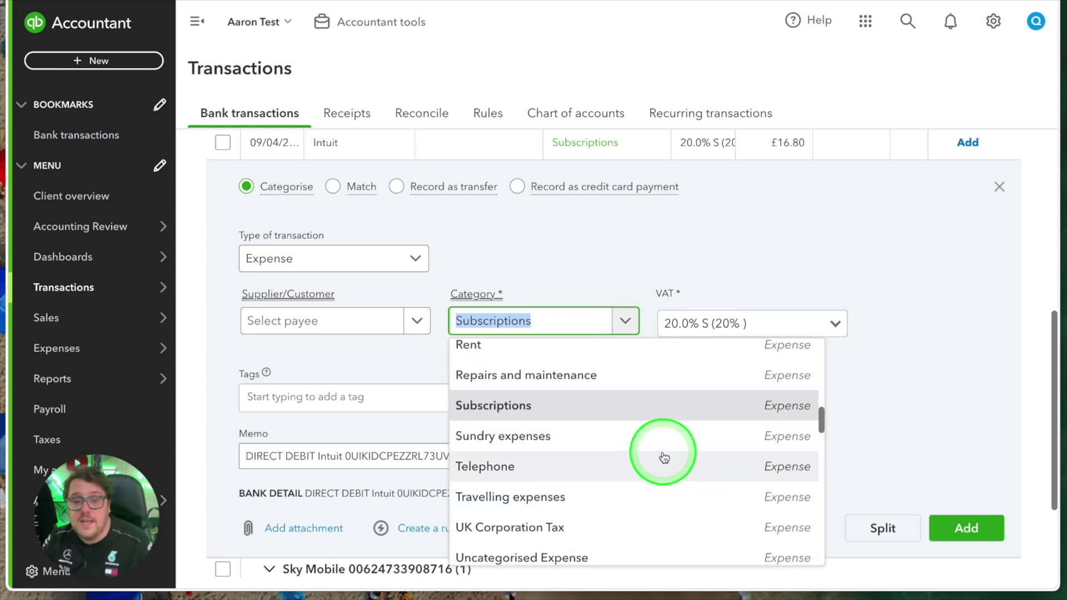
pyautogui.click(584, 271)
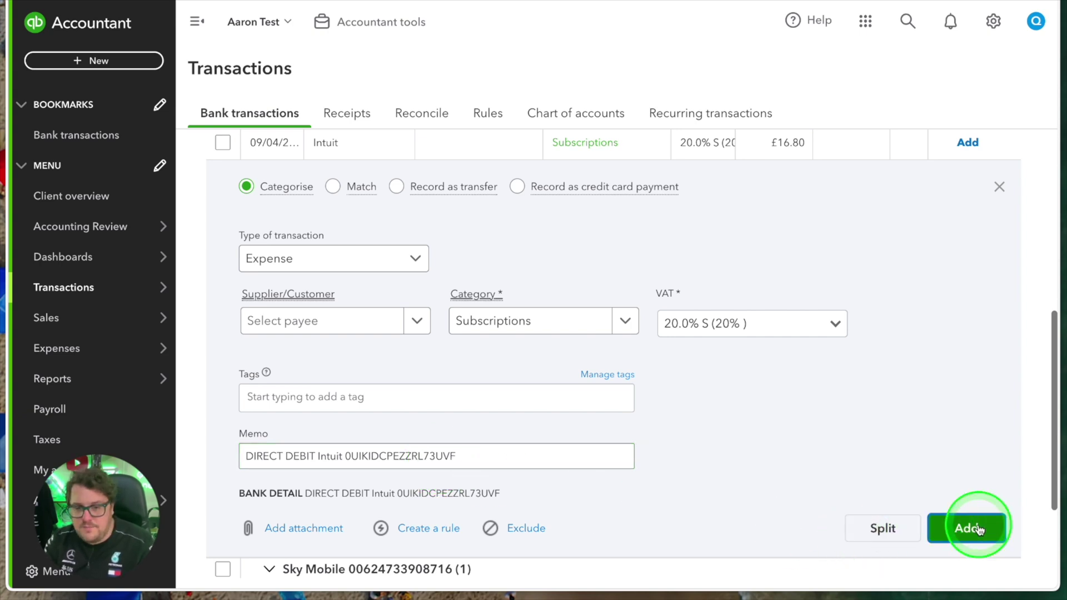
pyautogui.click(978, 529)
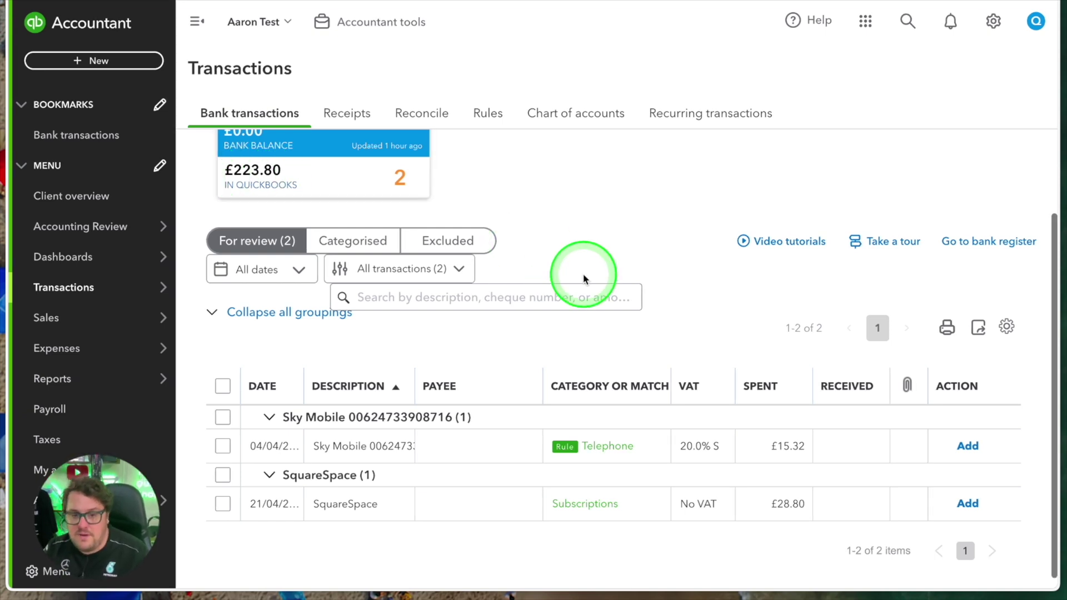
# Expand the Sky Mobile transaction and add it as a Telephone expense with 20.0% S VAT.
pyautogui.click(474, 443)
pyautogui.scroll(-5, 721, 384)
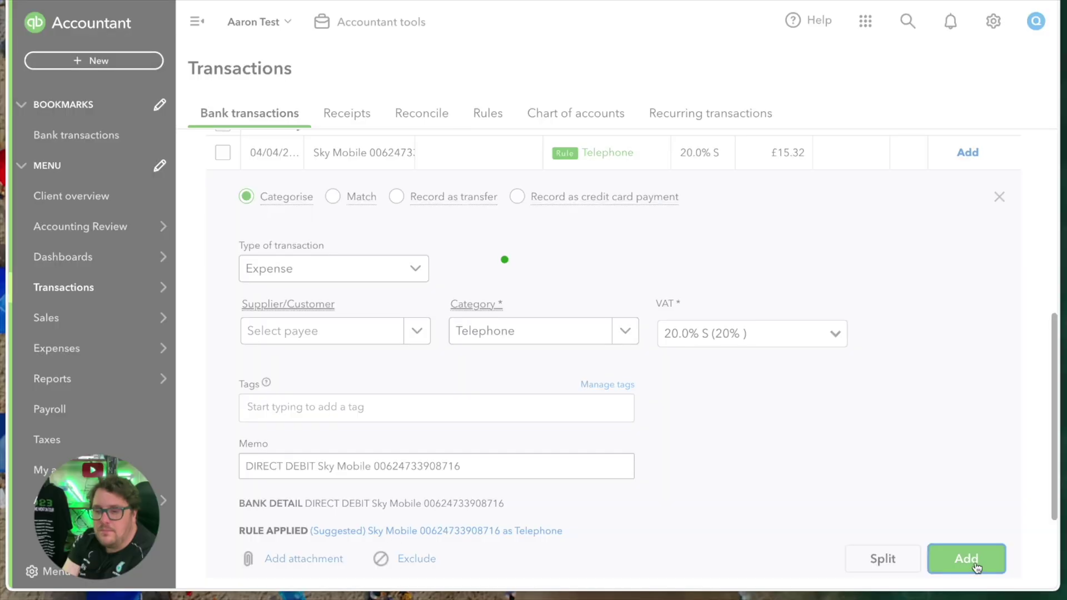
pyautogui.click(965, 558)
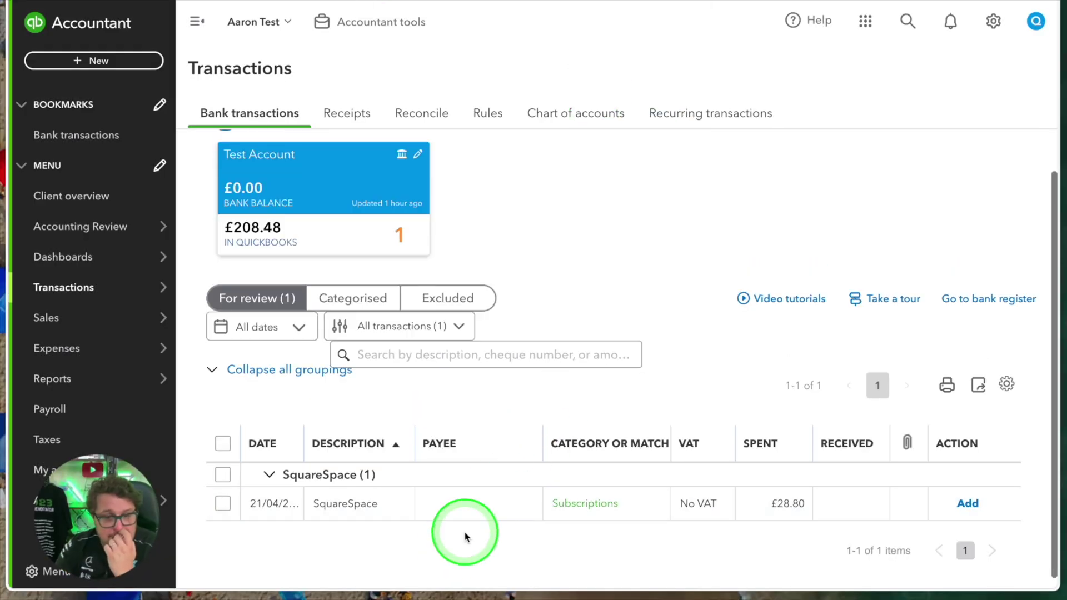
# Expand the SquareSpace transaction, view its split form without splitting it, and add it as a Subscriptions expense with No VAT.
pyautogui.click(500, 495)
pyautogui.scroll(-2, 783, 333)
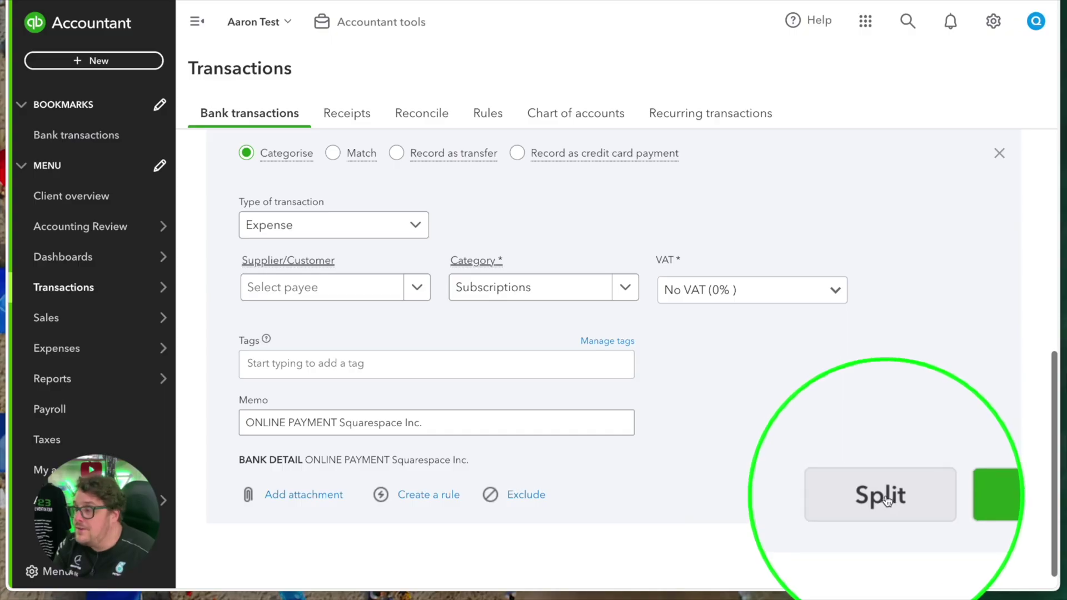
pyautogui.scroll(2, 845, 420)
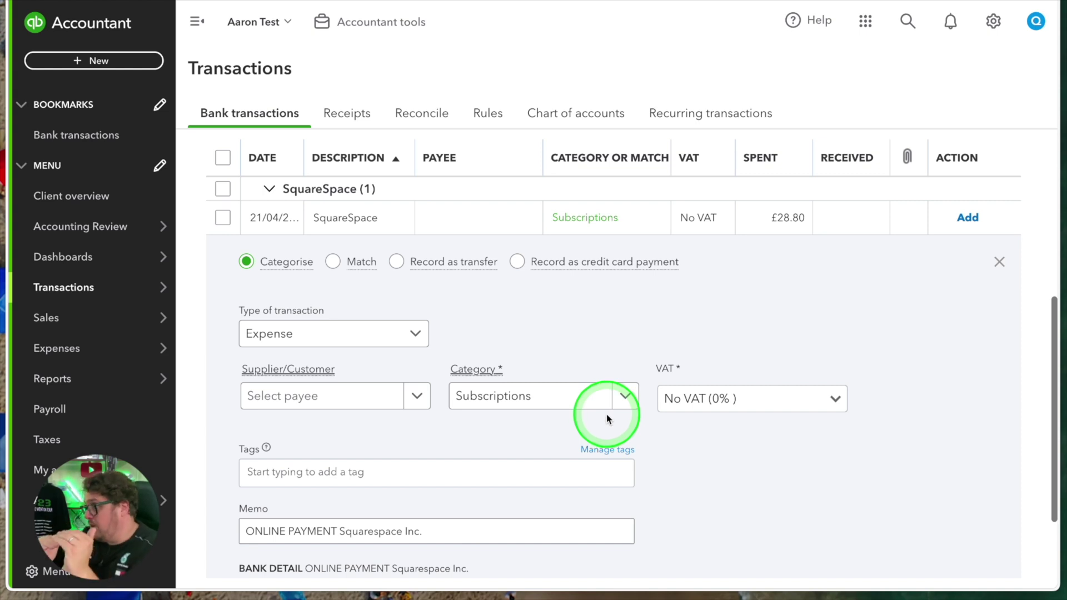
pyautogui.scroll(-2, 878, 378)
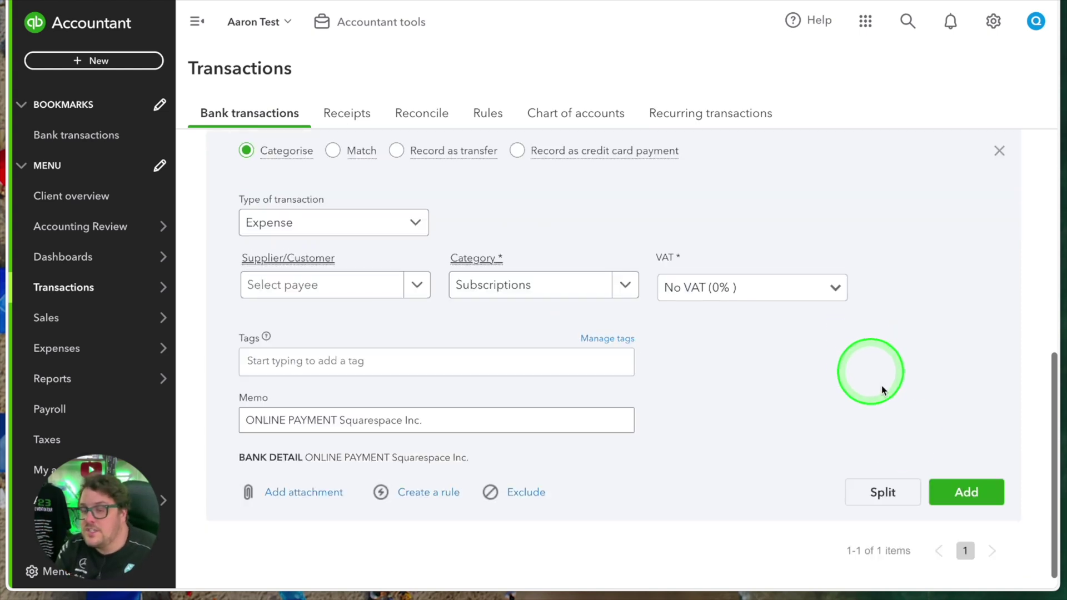
pyautogui.click(907, 498)
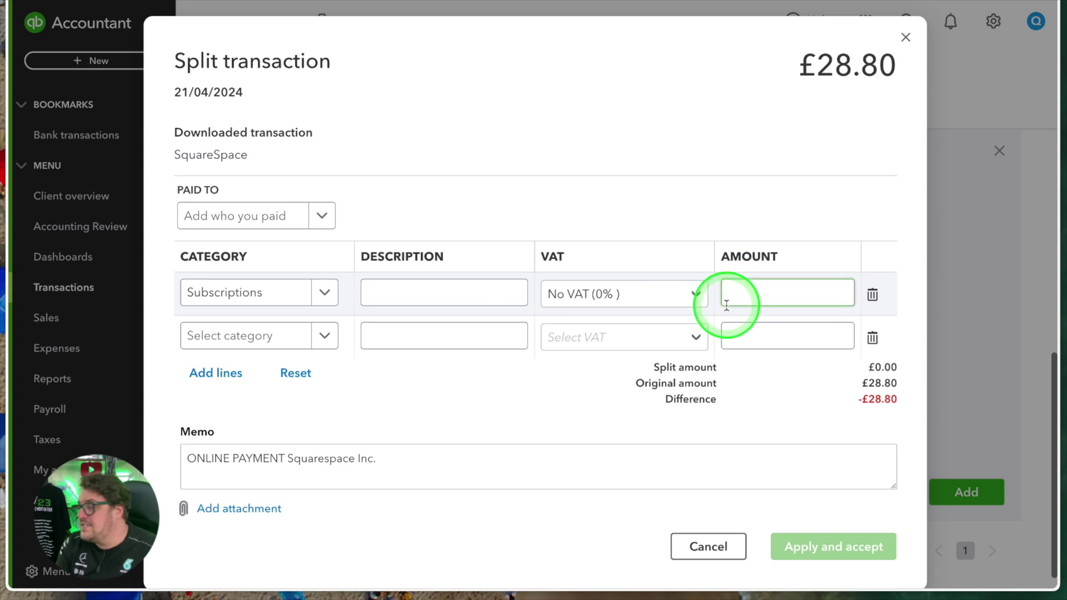
pyautogui.click(905, 39)
pyautogui.click(959, 483)
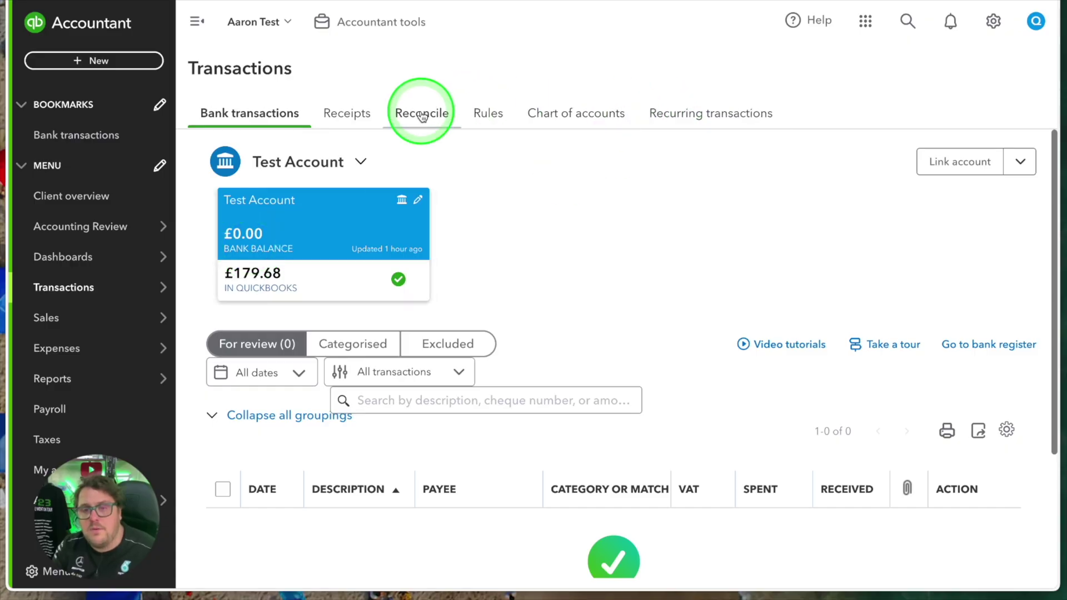
# Open the bank reconciliation page.
pyautogui.click(423, 115)
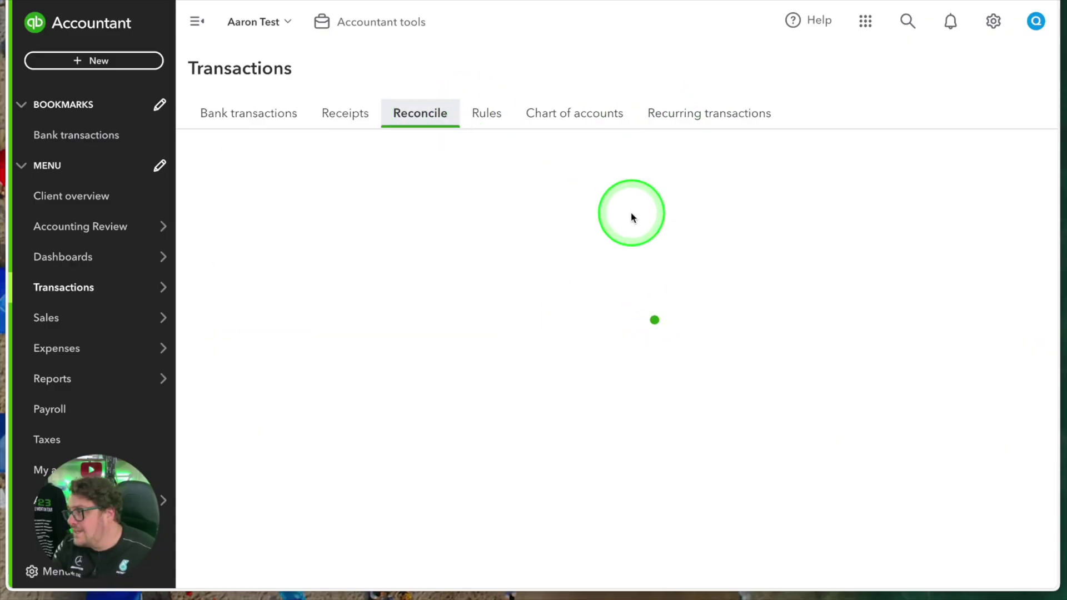